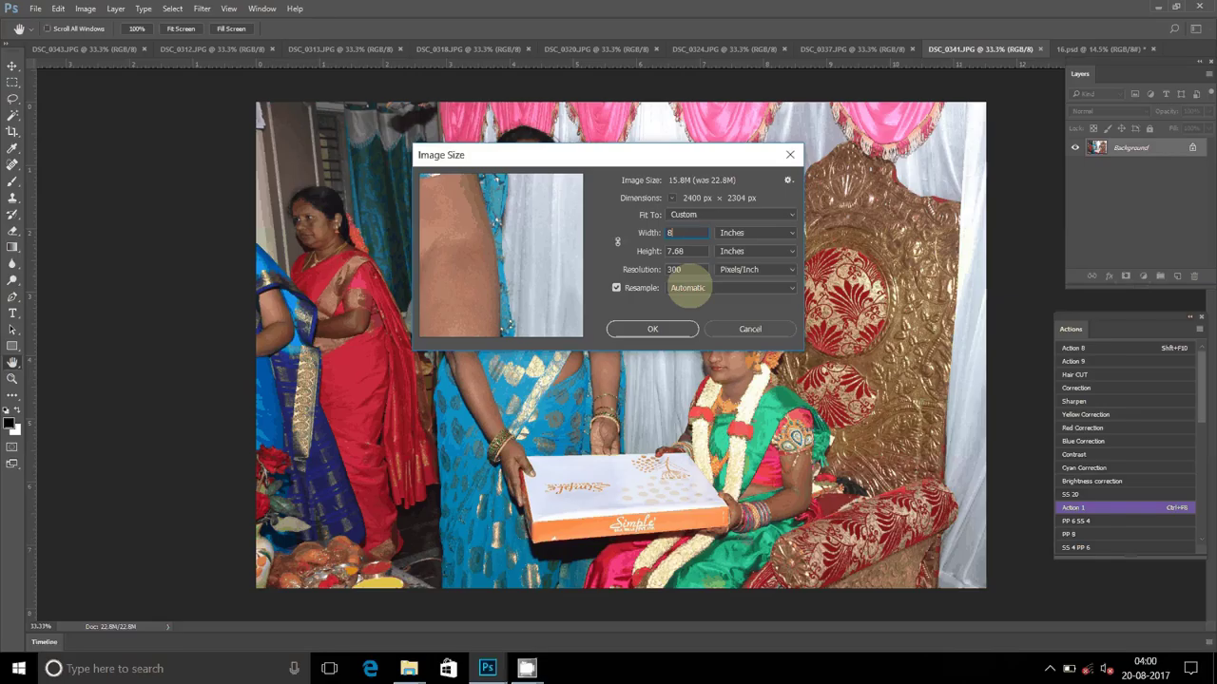
# Resize the DSC_0341 photo to 8 inches wide.
pyautogui.hotkey('ctrl', 'z')
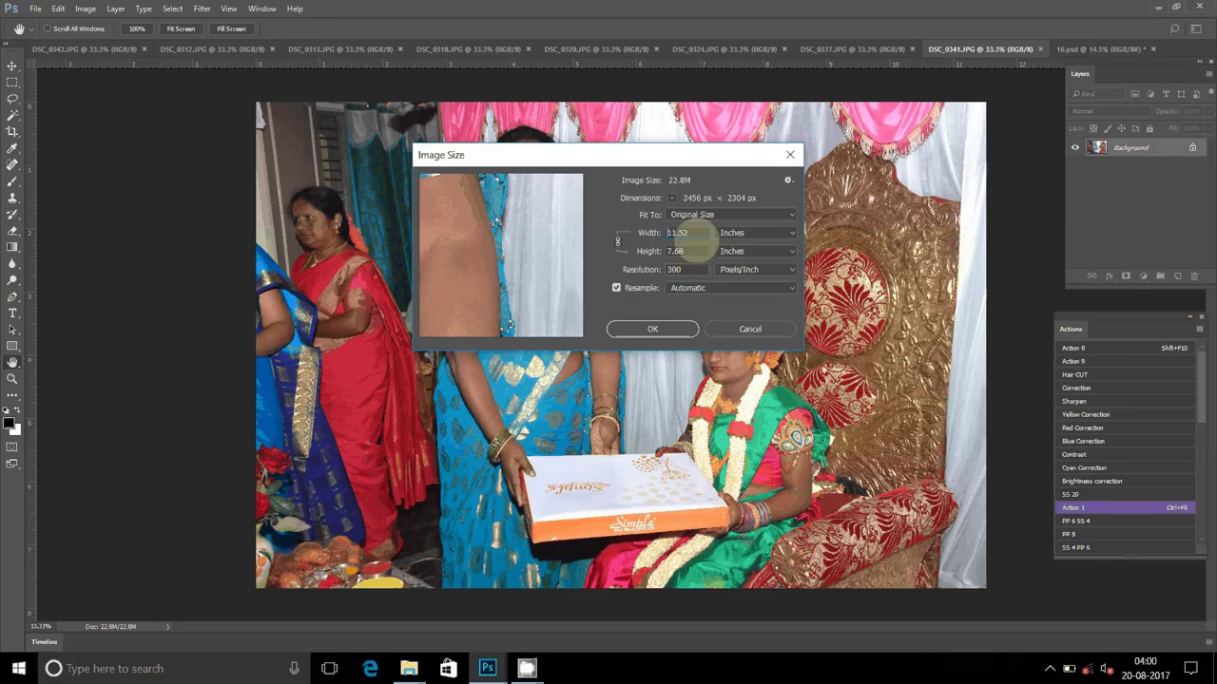
pyautogui.doubleClick(677, 233)
pyautogui.write('8')
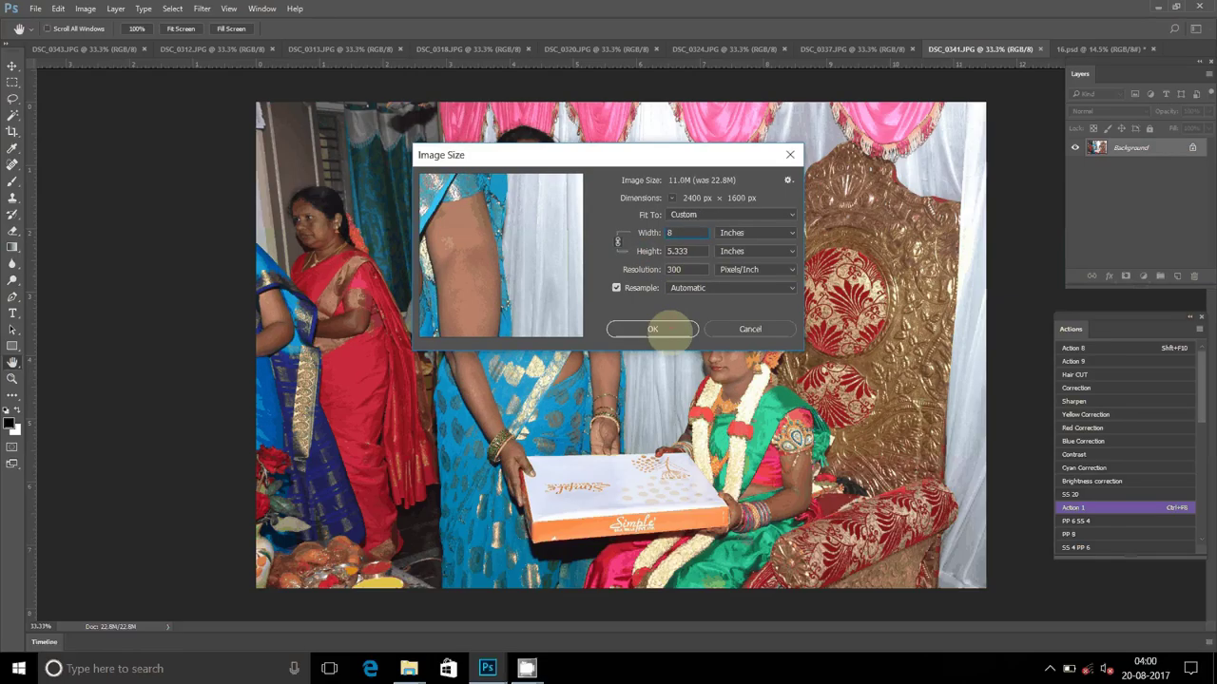
pyautogui.click(652, 329)
# Cut the whole DSC_0341 photo and close it without saving.
pyautogui.click(115, 9)
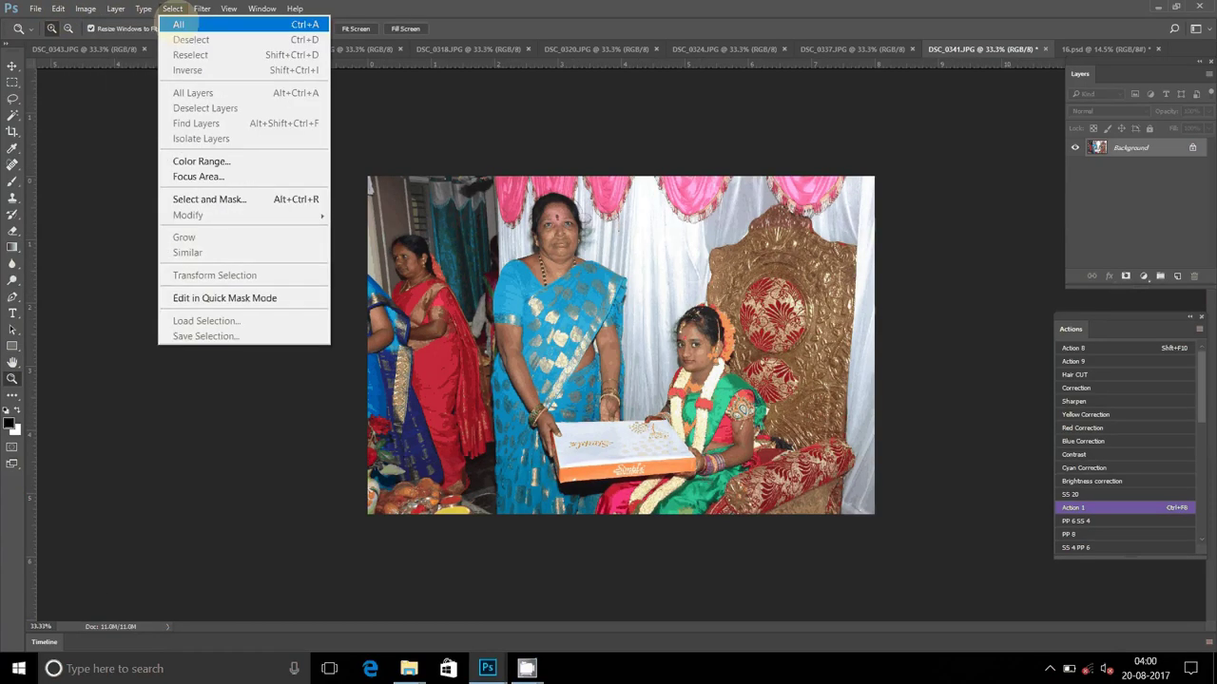
pyautogui.click(178, 24)
pyautogui.click(58, 8)
pyautogui.click(72, 176)
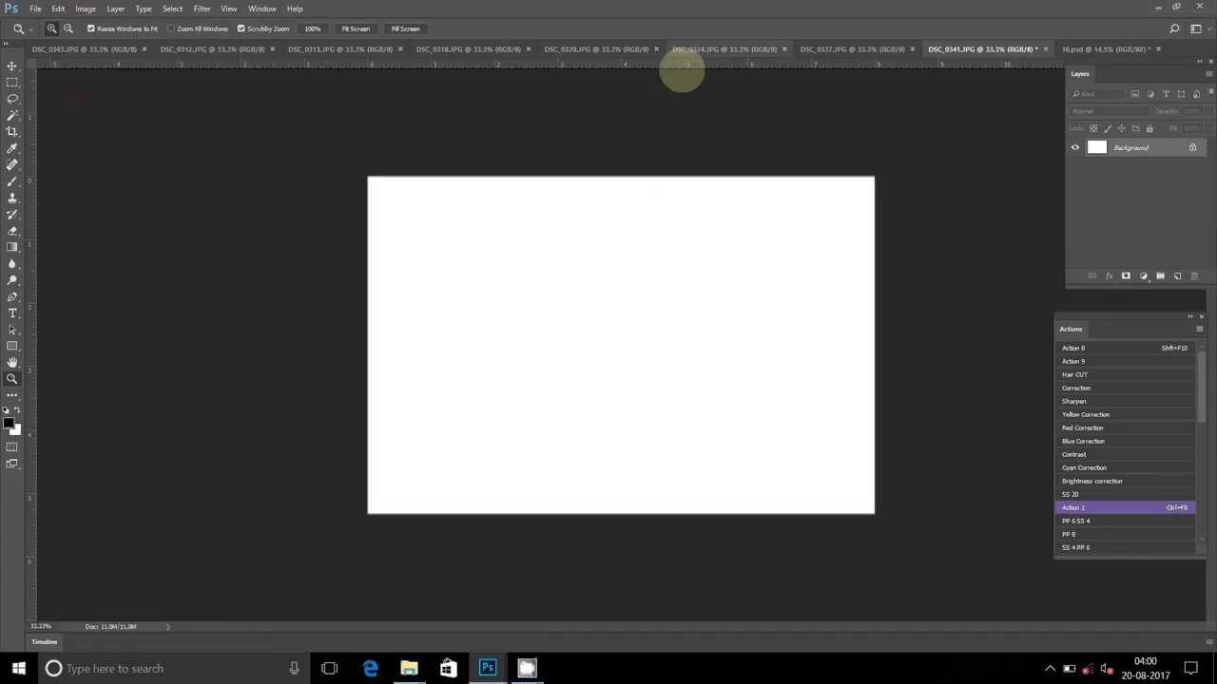
pyautogui.click(1046, 49)
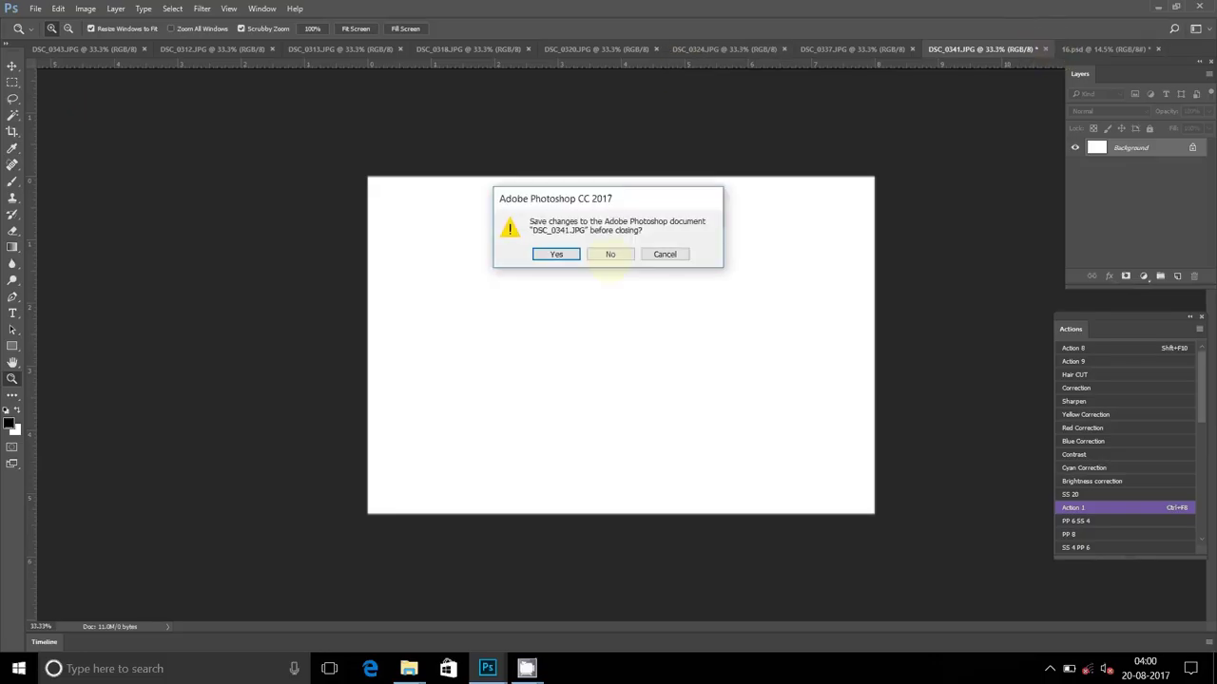
pyautogui.click(611, 254)
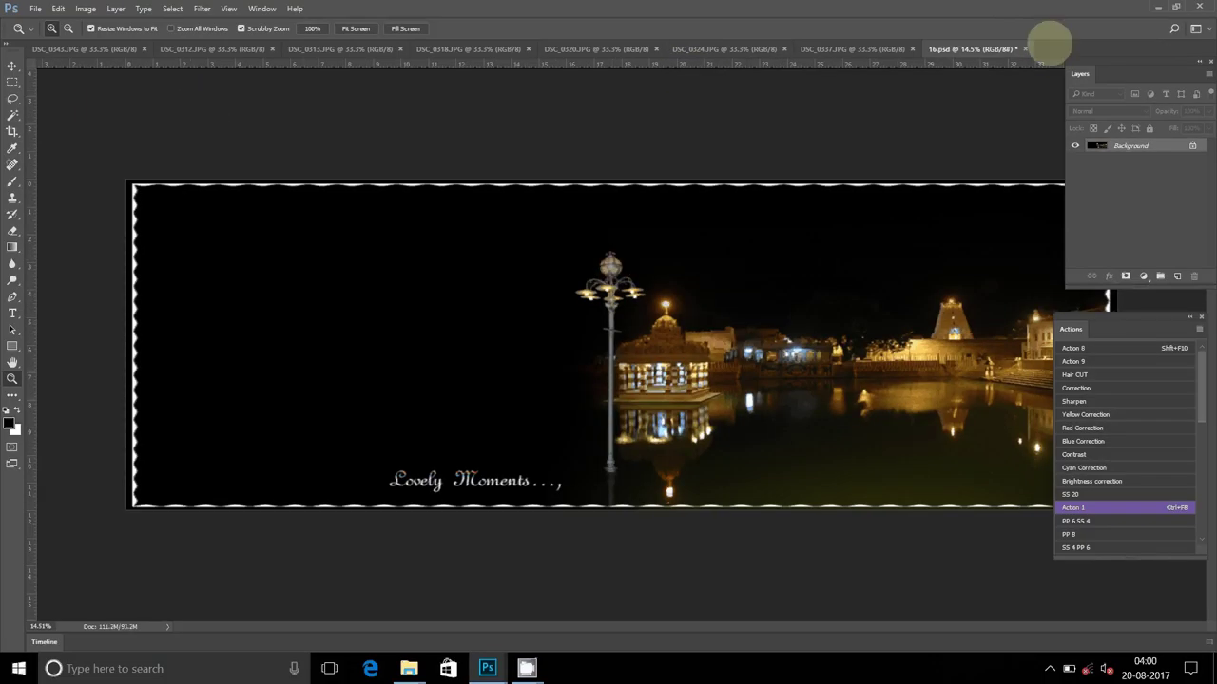
# Paste the photo into 16.psd as Layer 1 and move it to the lower right.
pyautogui.moveTo(1052, 42); pyautogui.dragTo(1059, 48)
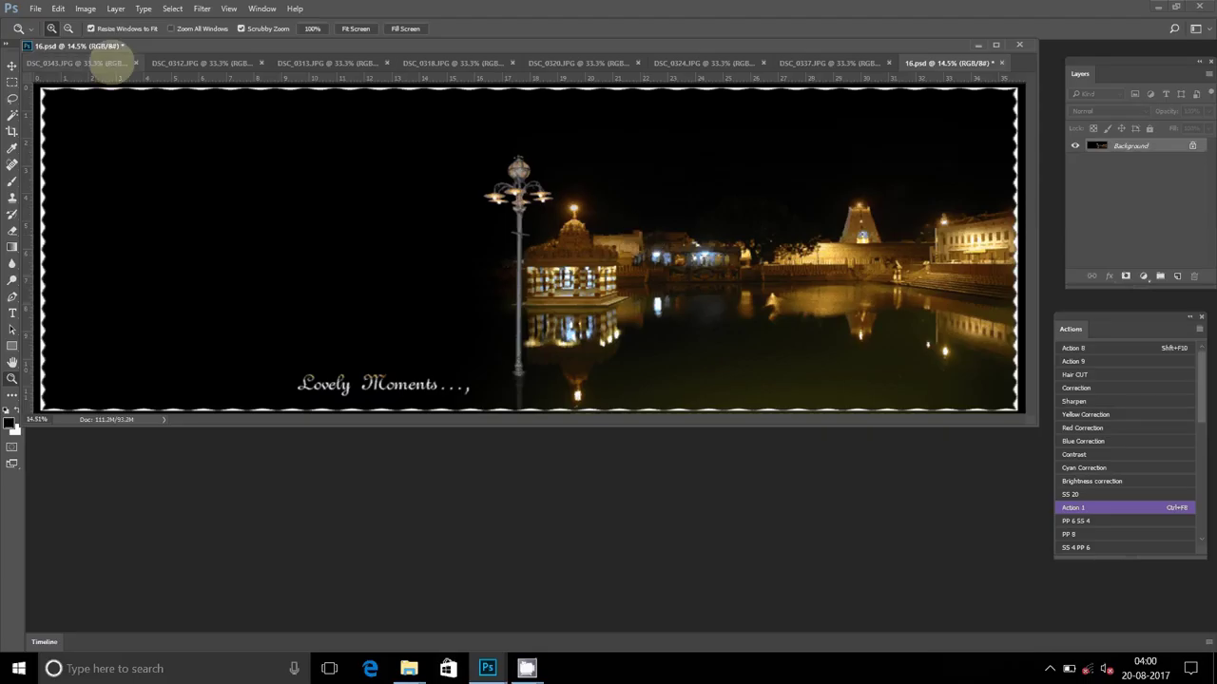
pyautogui.click(58, 8)
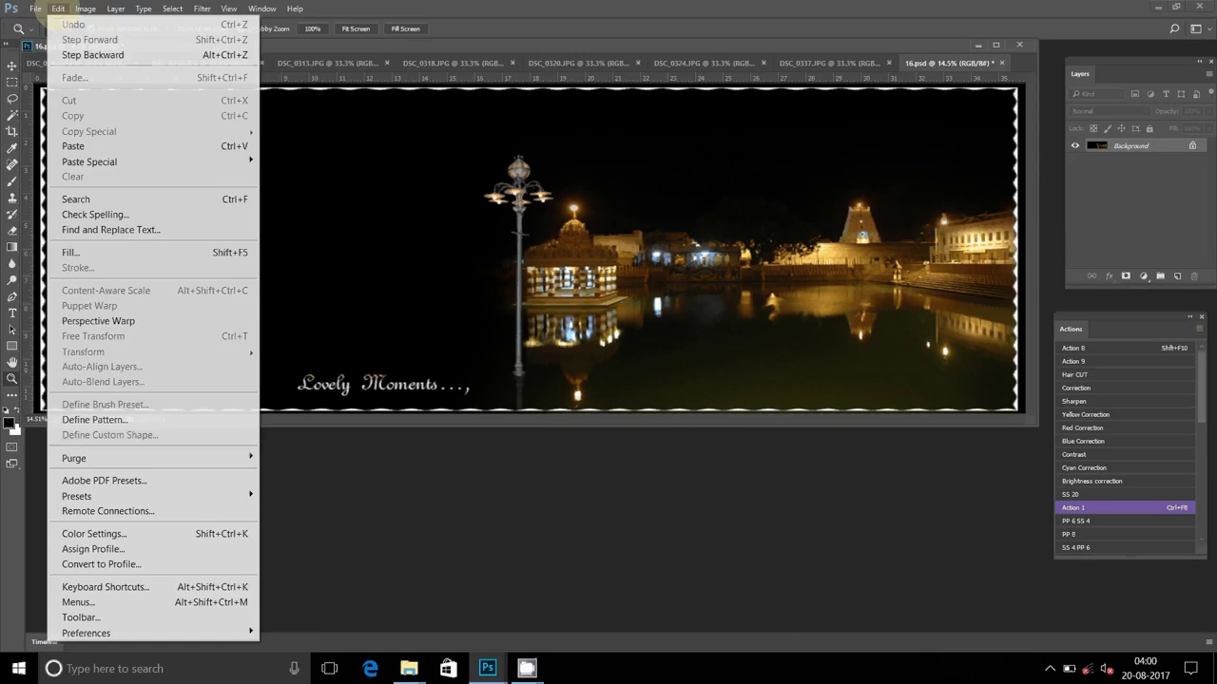
pyautogui.click(73, 146)
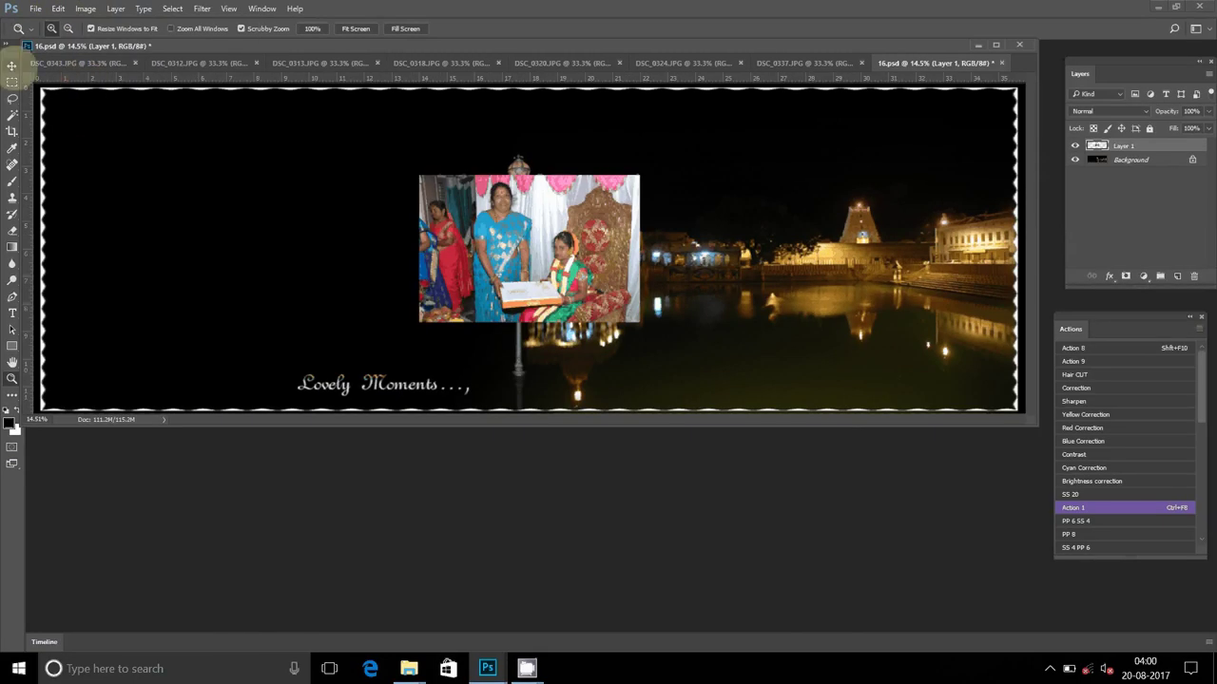
pyautogui.click(12, 65)
pyautogui.moveTo(529, 248); pyautogui.dragTo(894, 328)
# Resize the DSC_0337 photo to 8 inches wide.
pyautogui.click(768, 61)
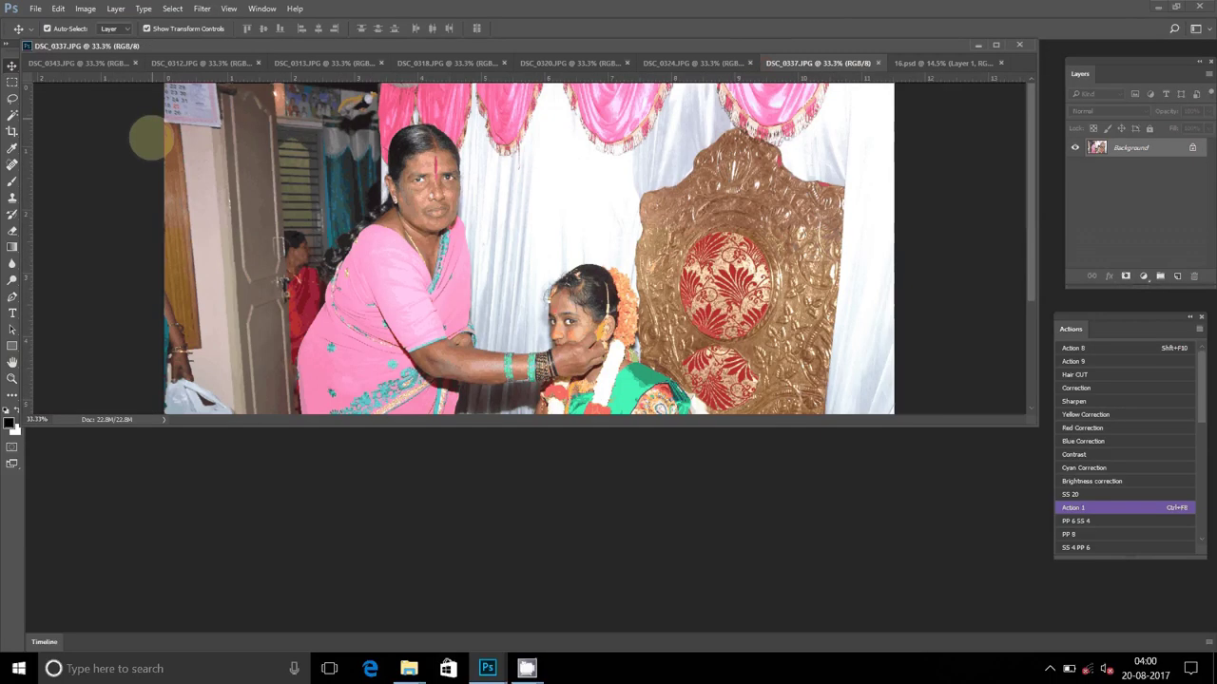
pyautogui.click(85, 9)
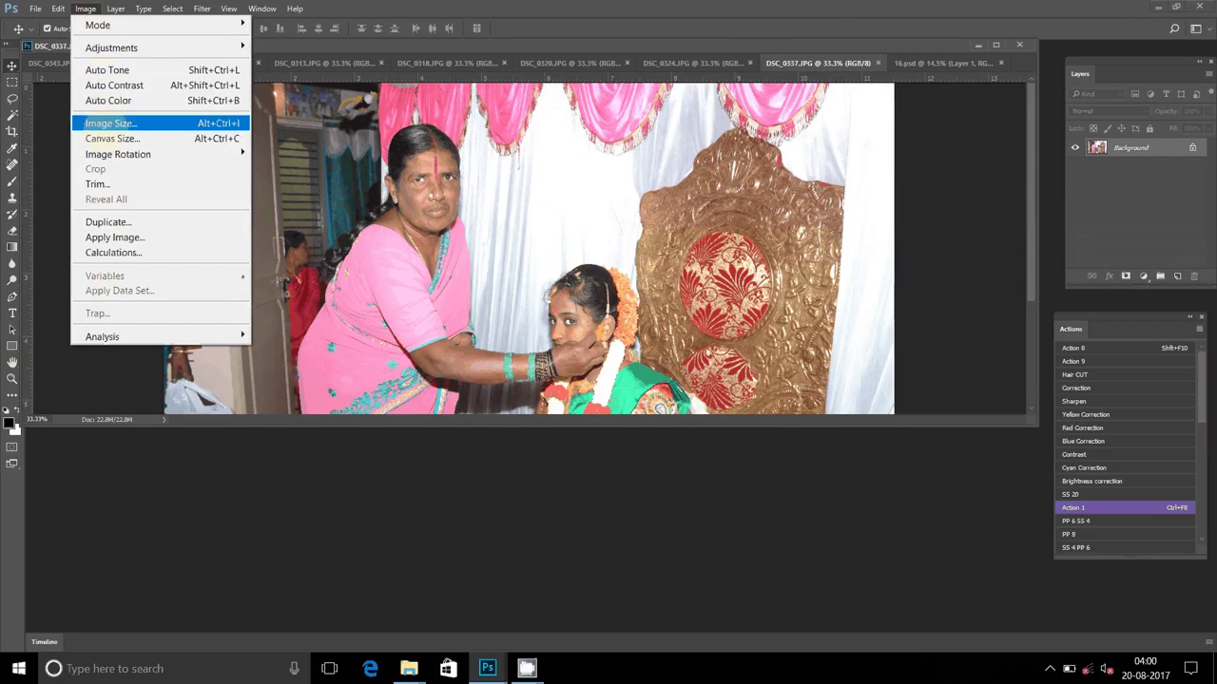
pyautogui.click(110, 122)
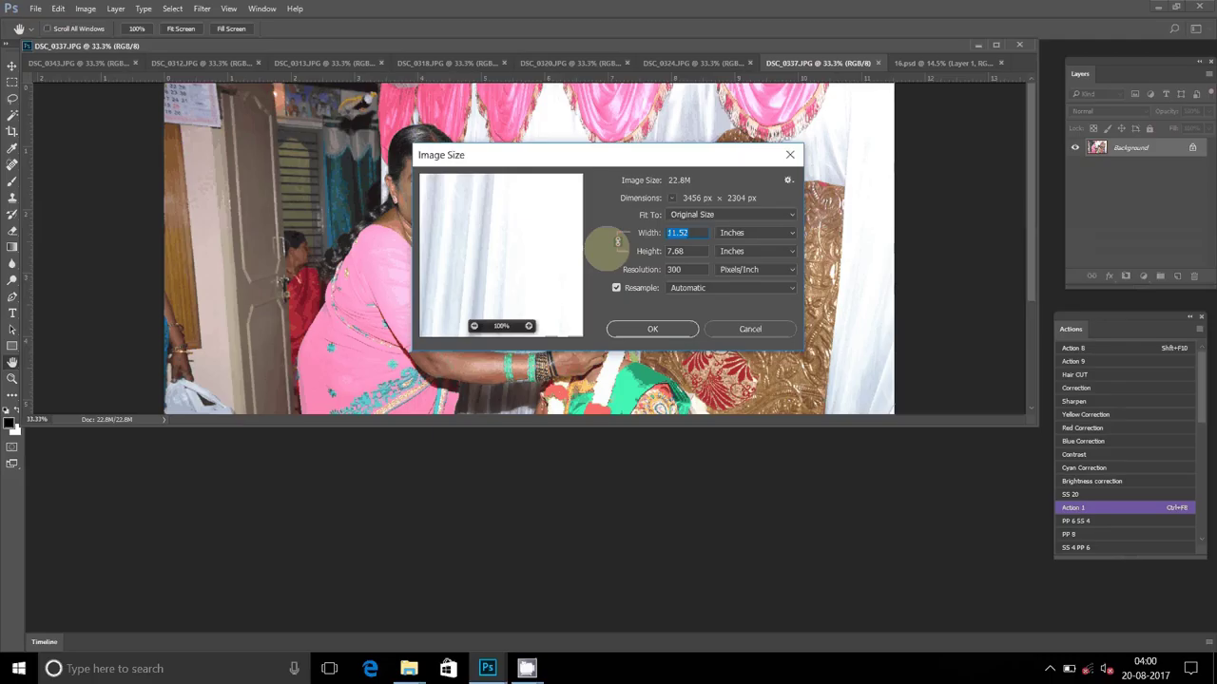
pyautogui.write('8')
pyautogui.click(654, 329)
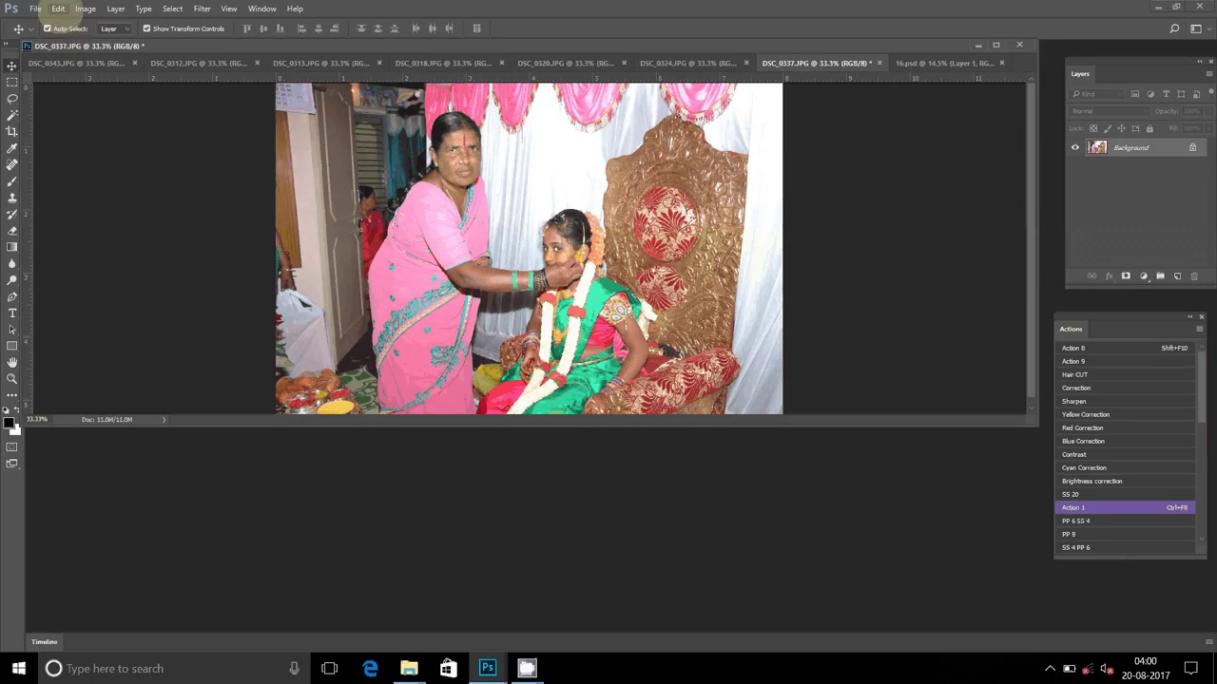
# Cut the whole DSC_0337 photo and close it without saving.
pyautogui.click(171, 8)
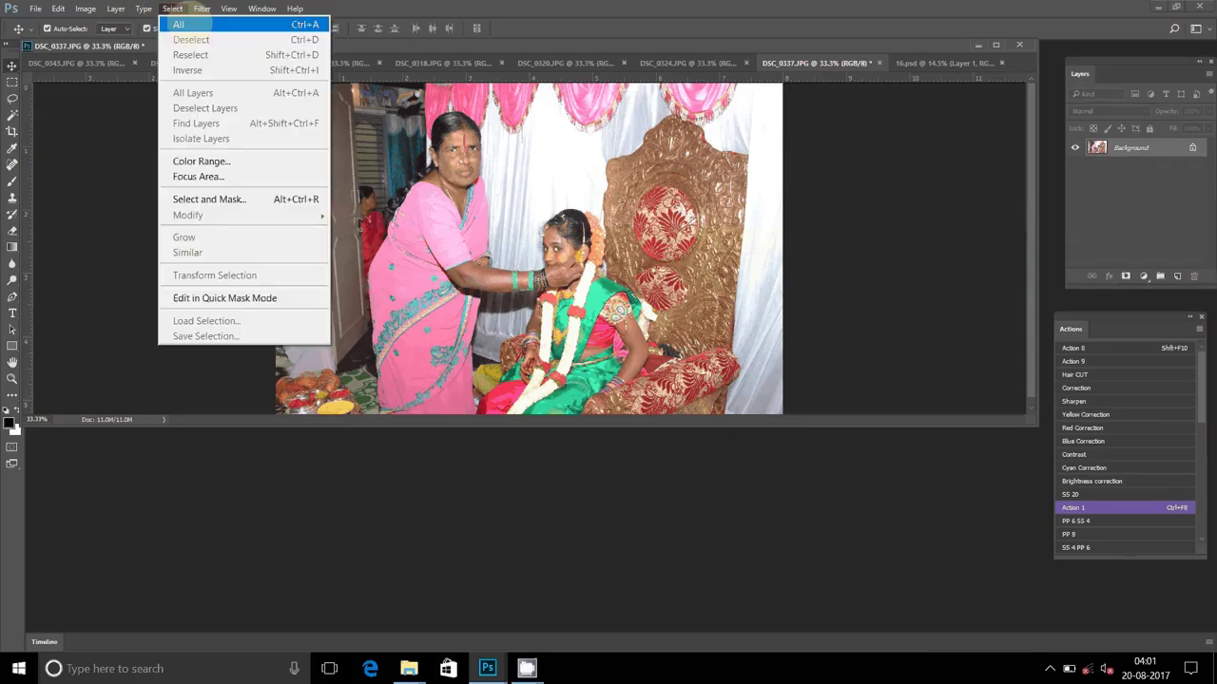
pyautogui.click(177, 24)
pyautogui.click(58, 9)
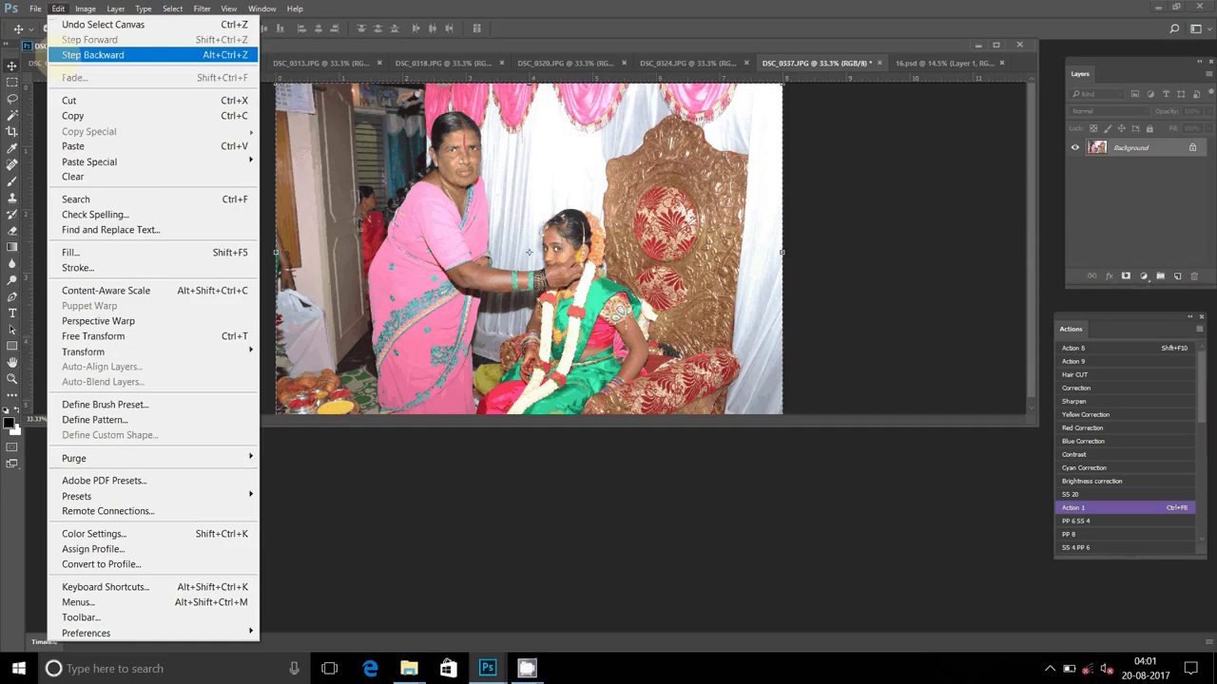
pyautogui.click(72, 176)
pyautogui.click(878, 62)
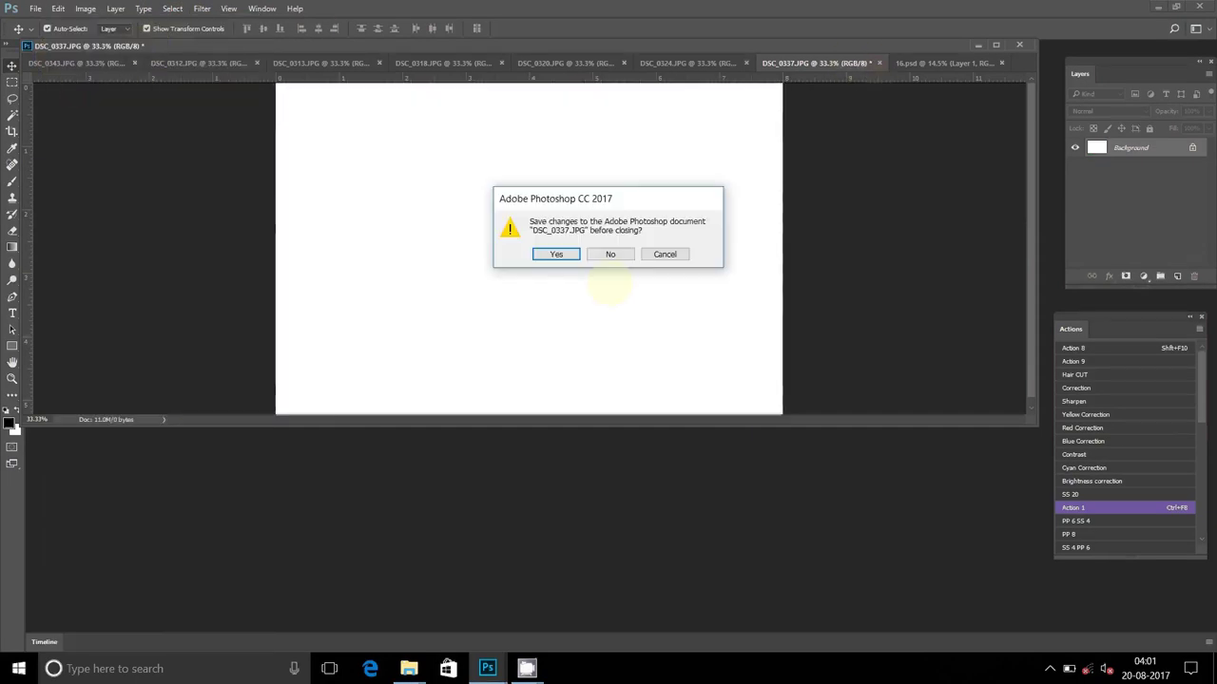
pyautogui.click(610, 254)
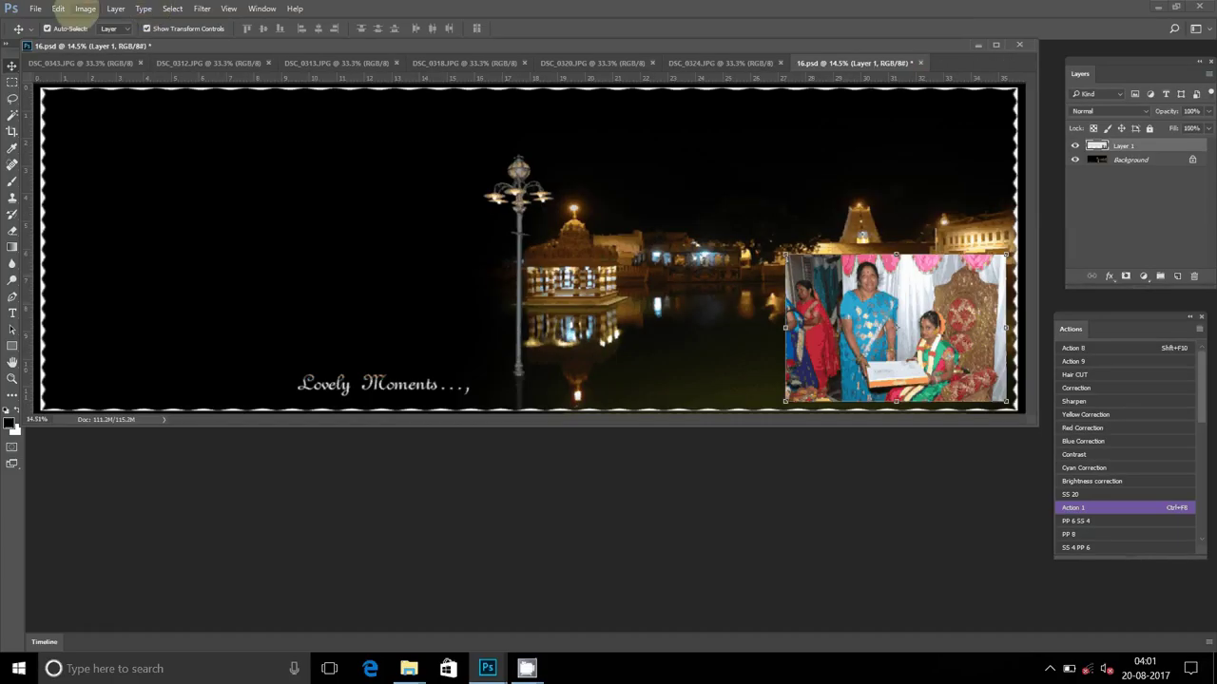
# Paste it into 16.psd as Layer 2, positioned at the top right.
pyautogui.click(58, 8)
pyautogui.click(89, 146)
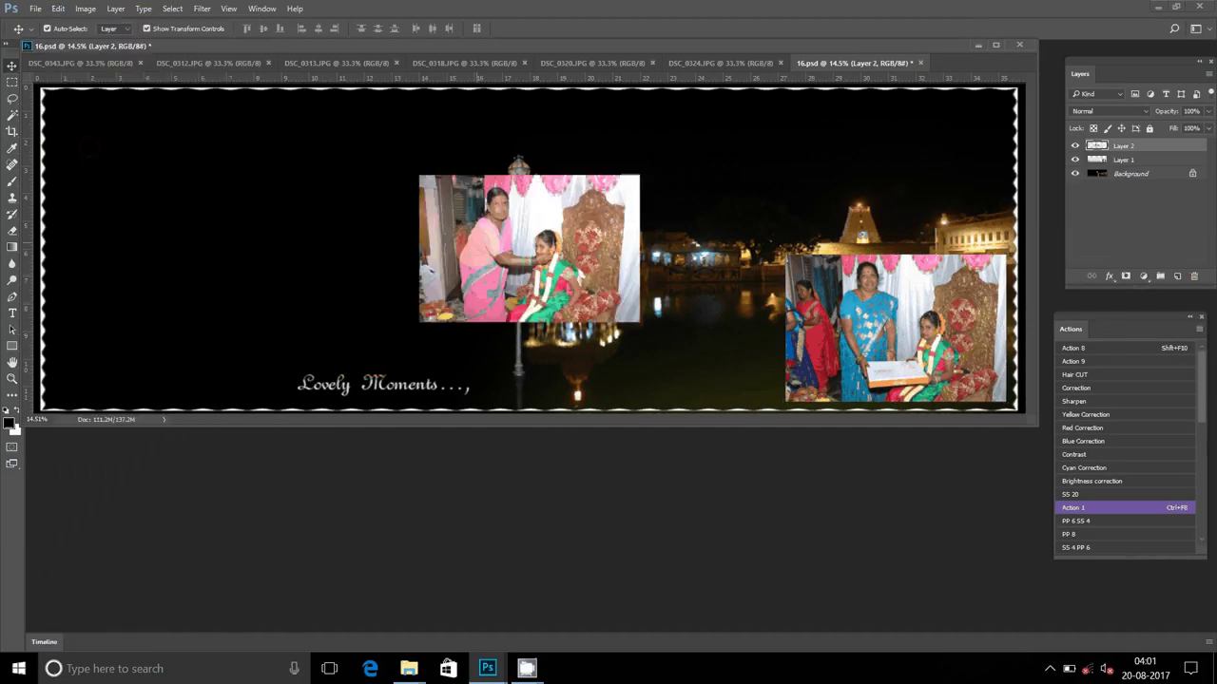
pyautogui.moveTo(491, 217); pyautogui.dragTo(857, 136)
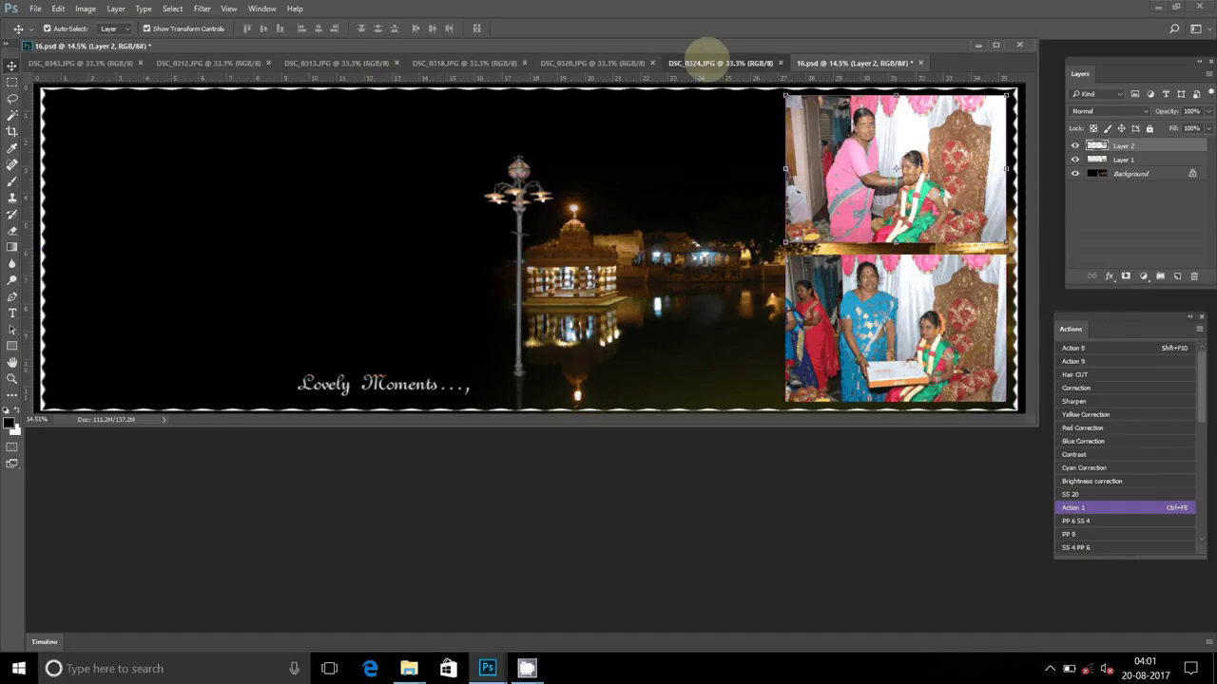
pyautogui.click(703, 60)
# Resize the DSC_0324 photo to 8 inches wide.
pyautogui.click(84, 8)
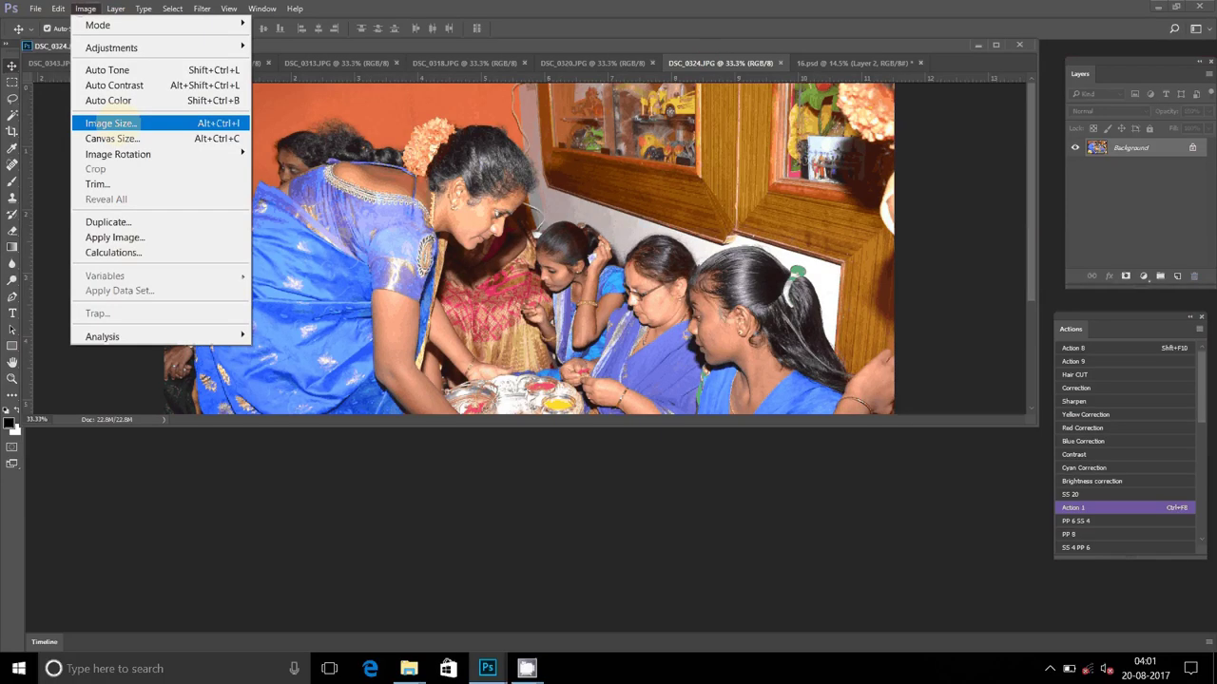
pyautogui.click(111, 123)
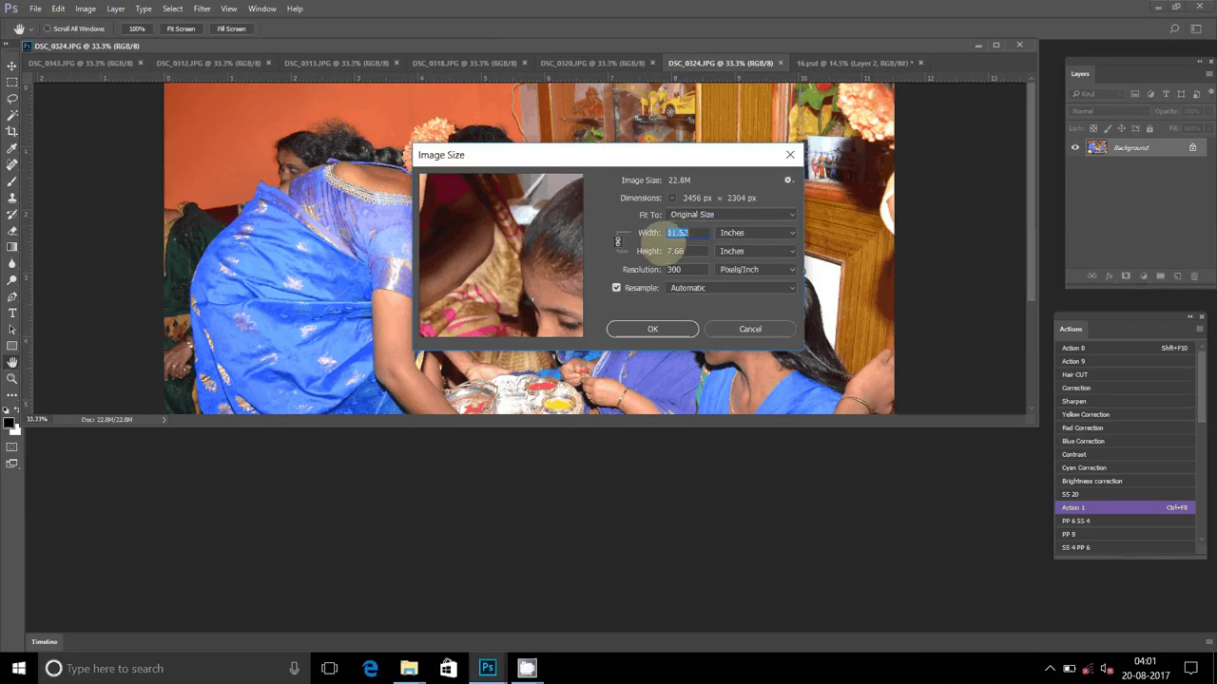
pyautogui.write('8')
pyautogui.click(671, 327)
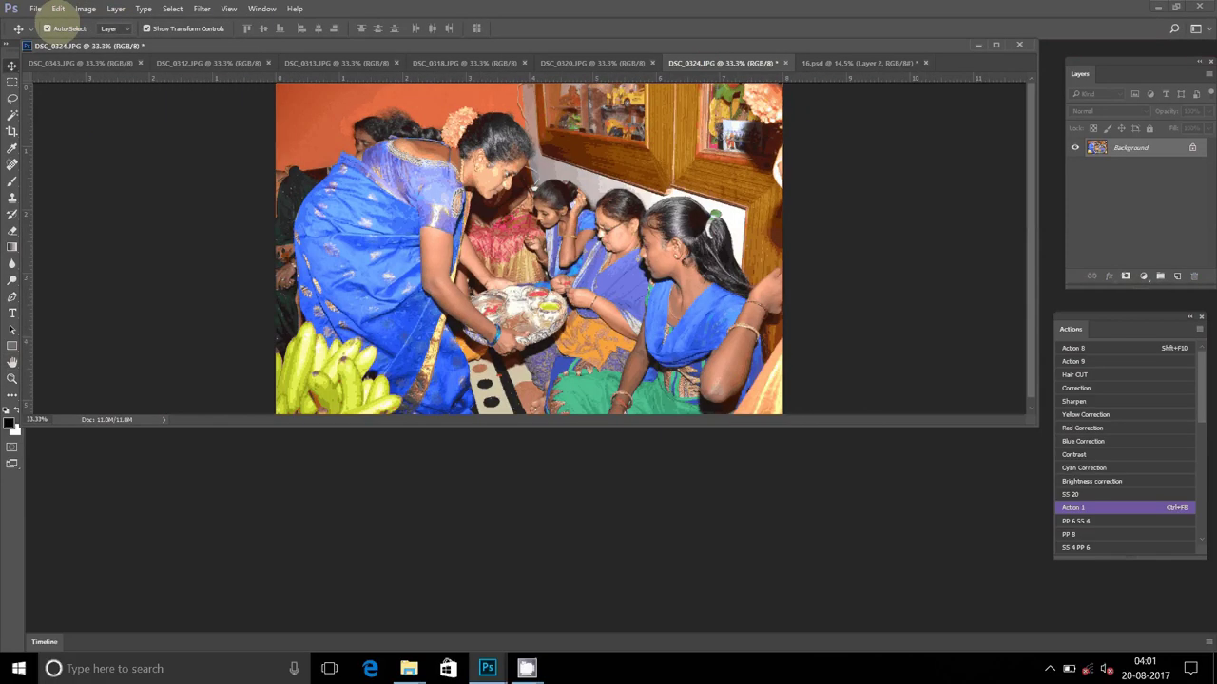
# Cut the whole DSC_0324 photo and close it without saving.
pyautogui.click(173, 8)
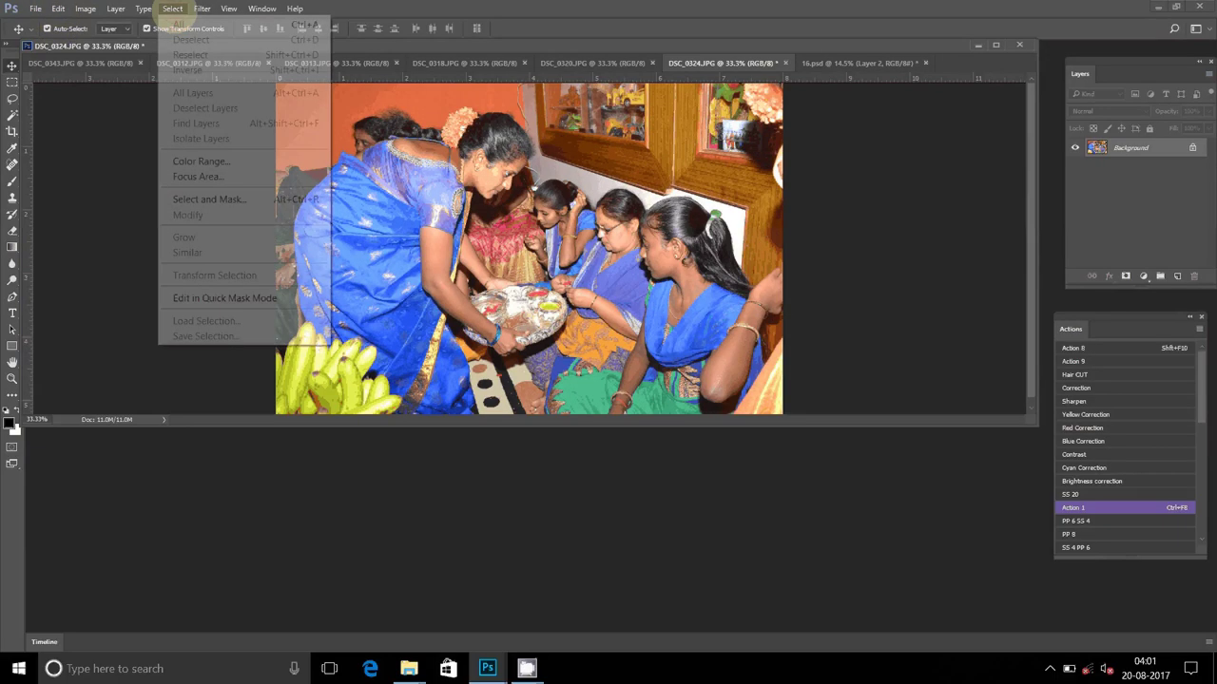
pyautogui.click(179, 24)
pyautogui.click(84, 9)
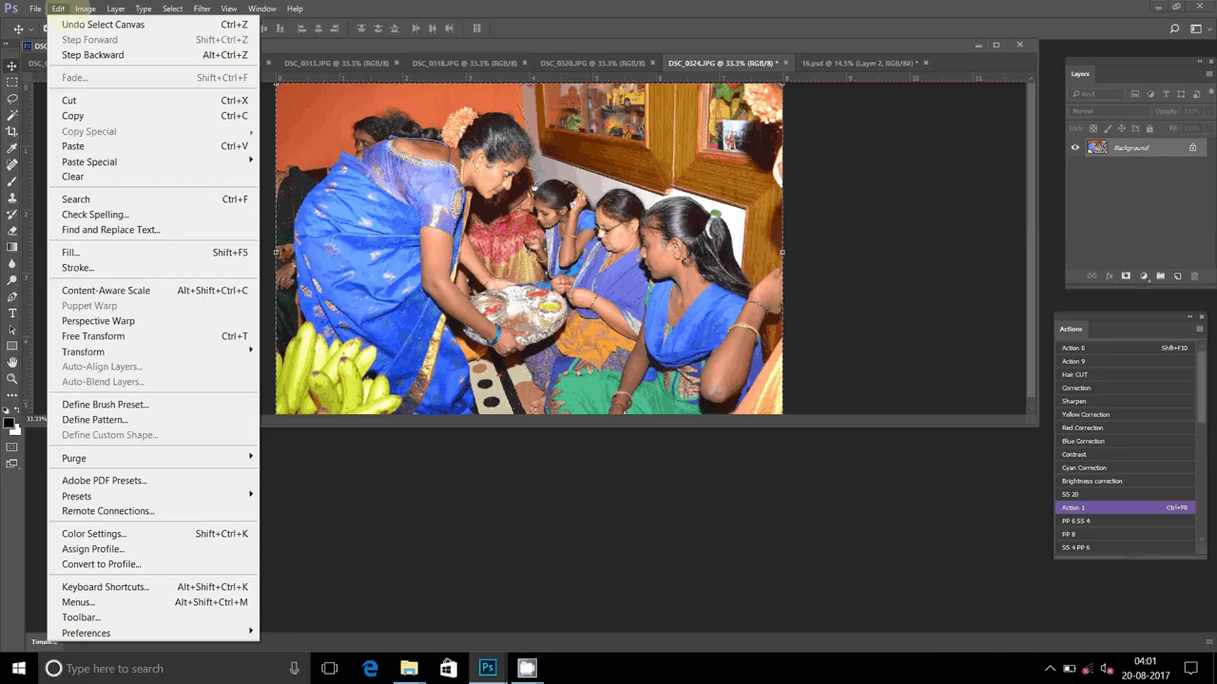
pyautogui.click(78, 101)
pyautogui.click(774, 63)
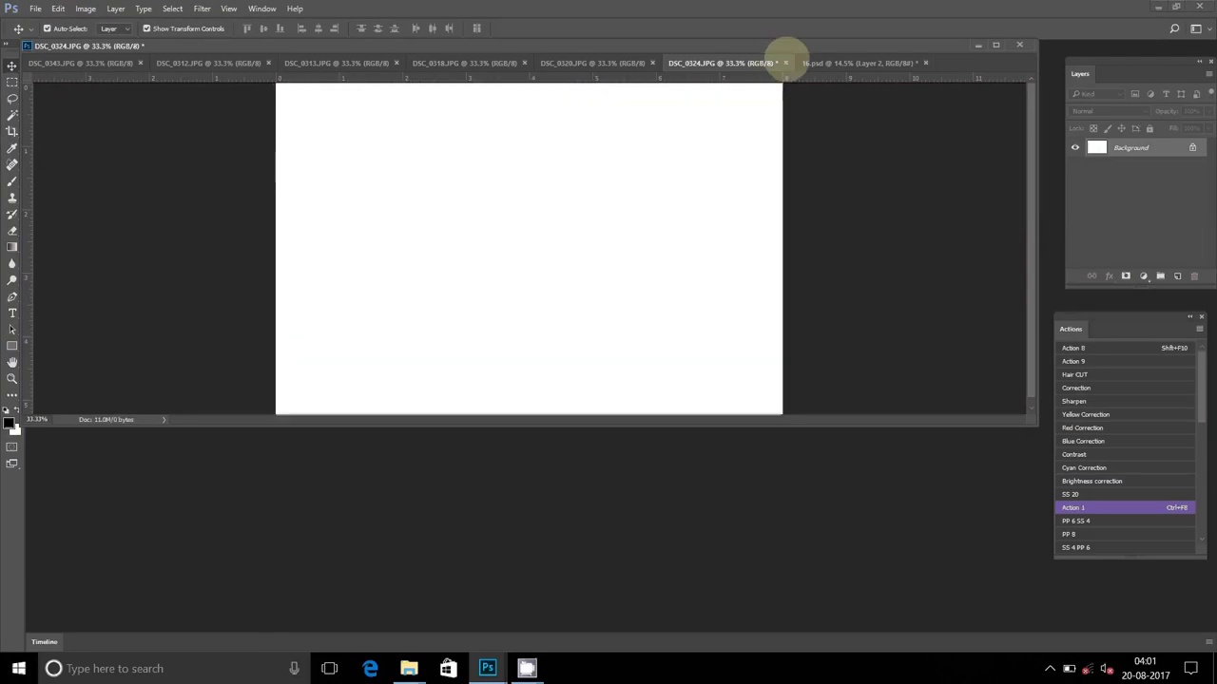
pyautogui.click(609, 252)
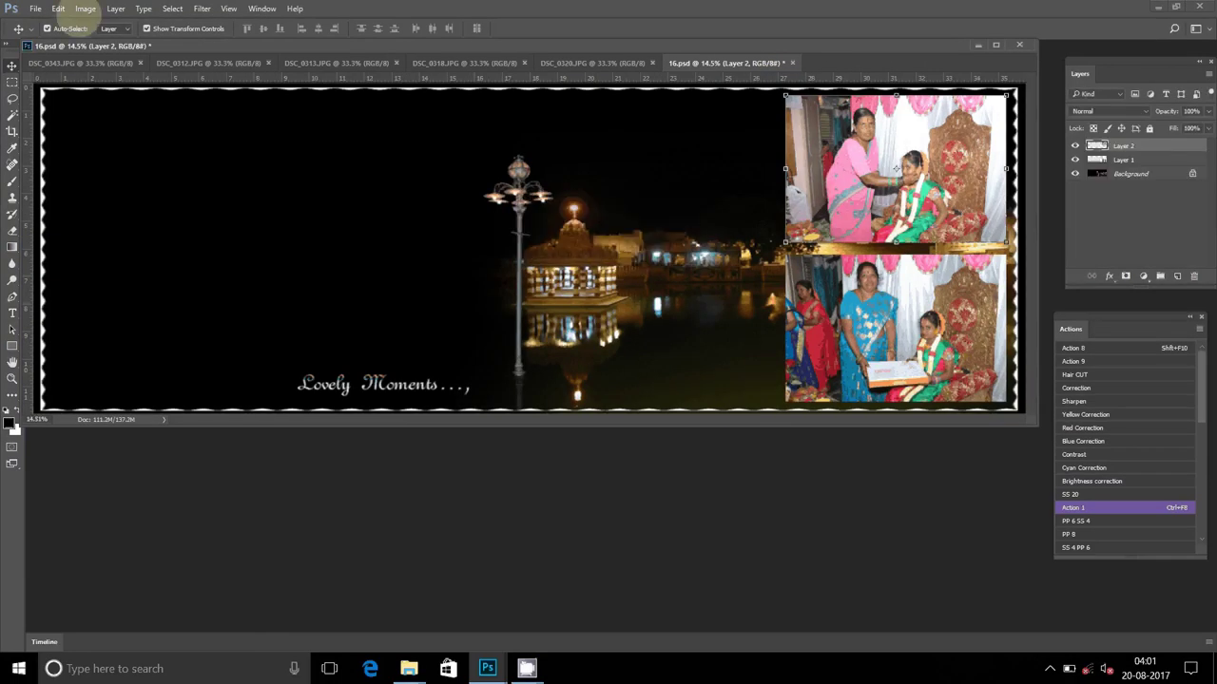
# Paste it into 16.psd as Layer 3 at the top, left of the others.
pyautogui.click(58, 9)
pyautogui.click(90, 146)
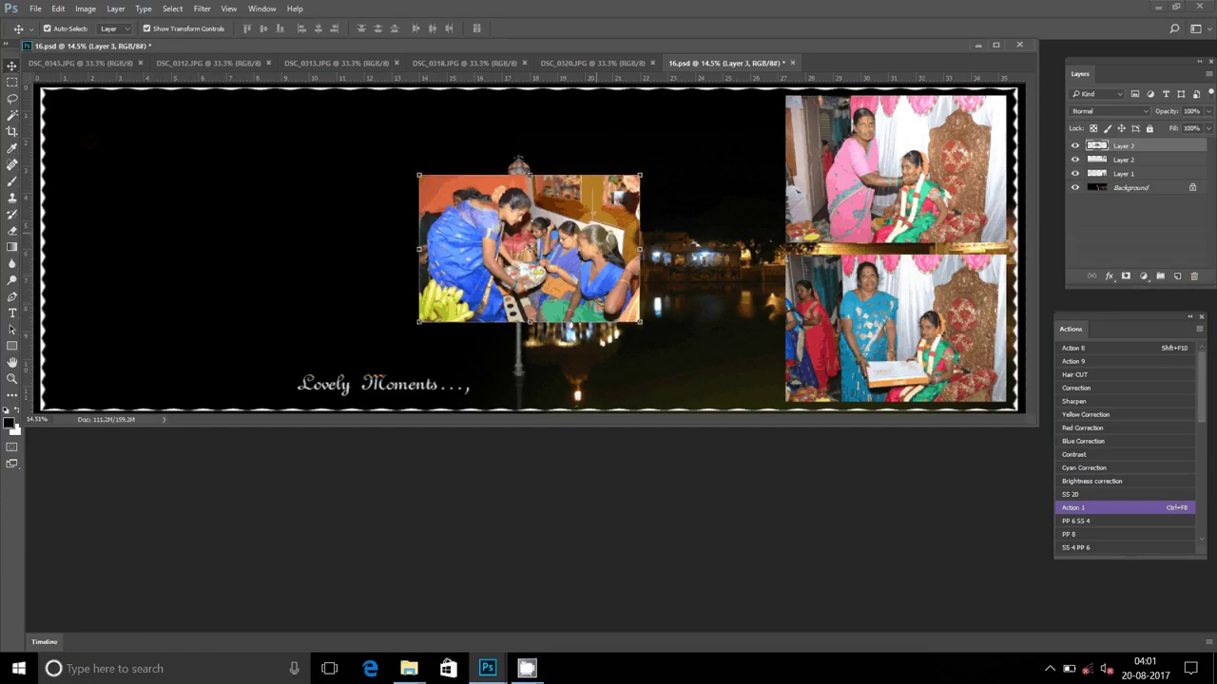
pyautogui.moveTo(589, 200); pyautogui.dragTo(729, 120)
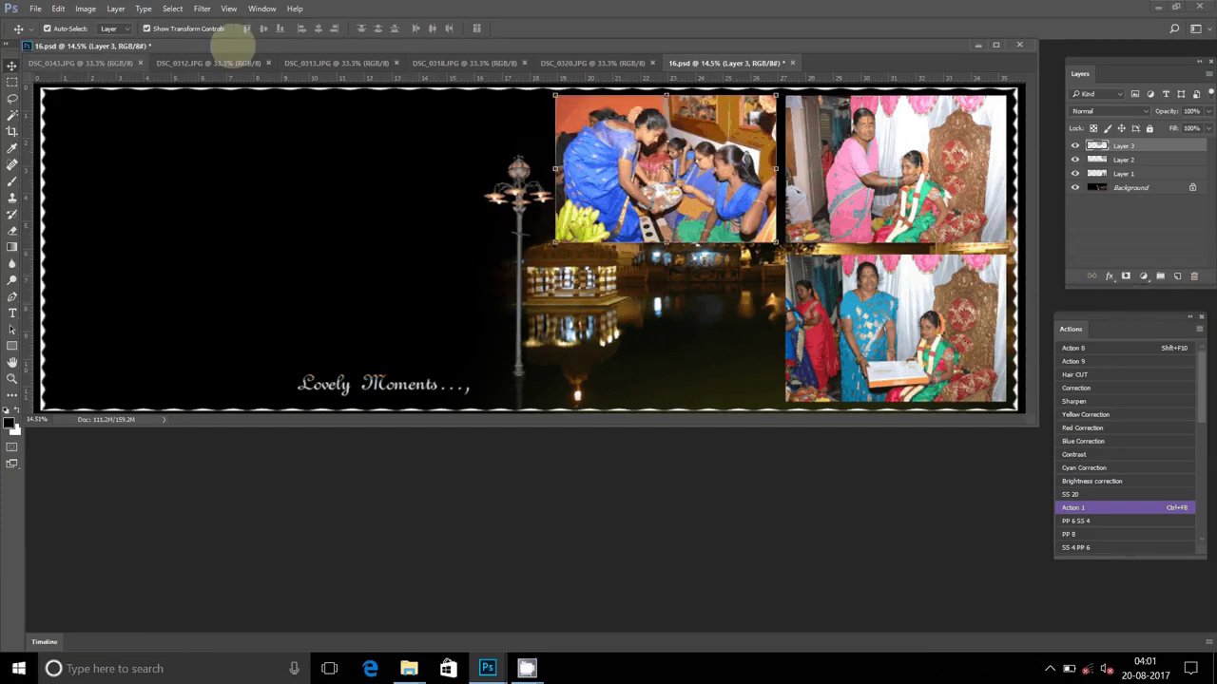
# Brighten the DSC_0320 photo with the Shift+F10 action and apply its new image size.
pyautogui.click(555, 61)
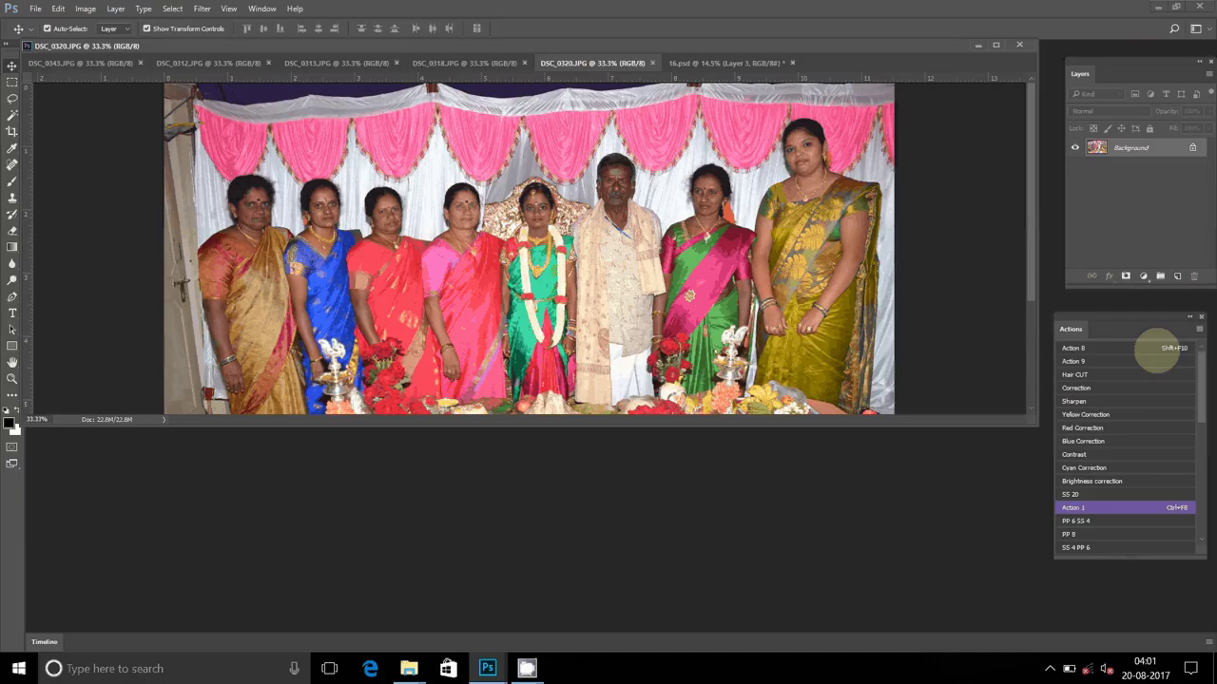
pyautogui.hotkey('shift', 'F10')
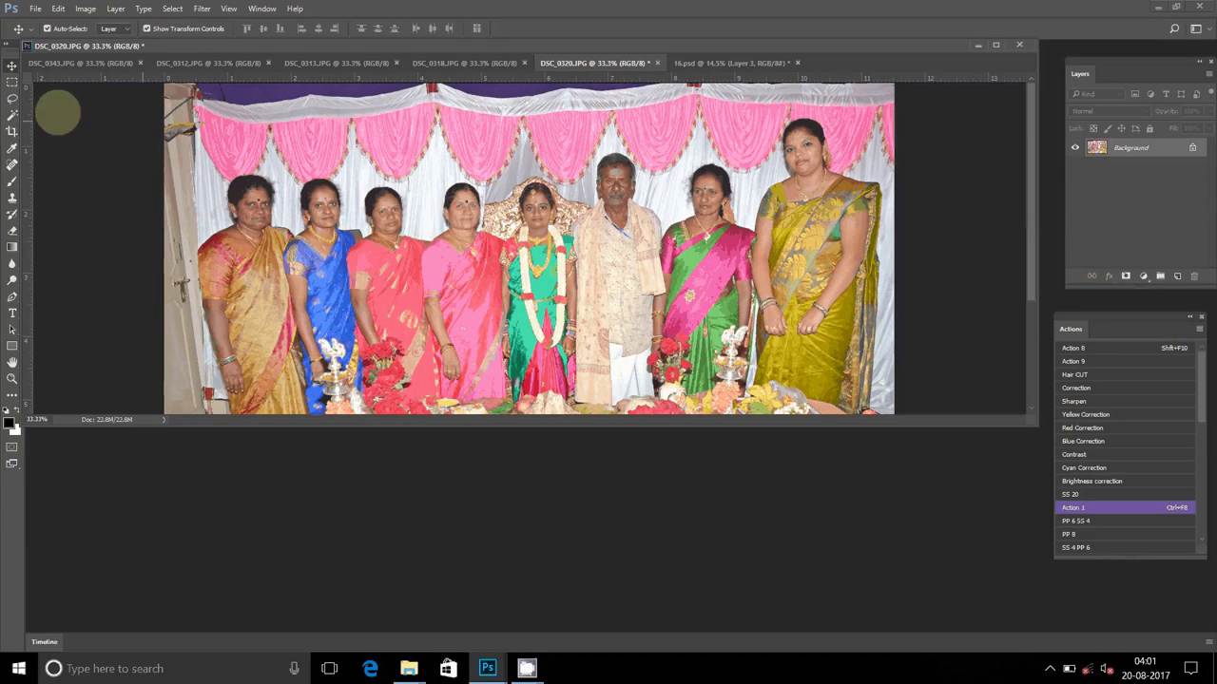
pyautogui.click(85, 8)
pyautogui.click(110, 122)
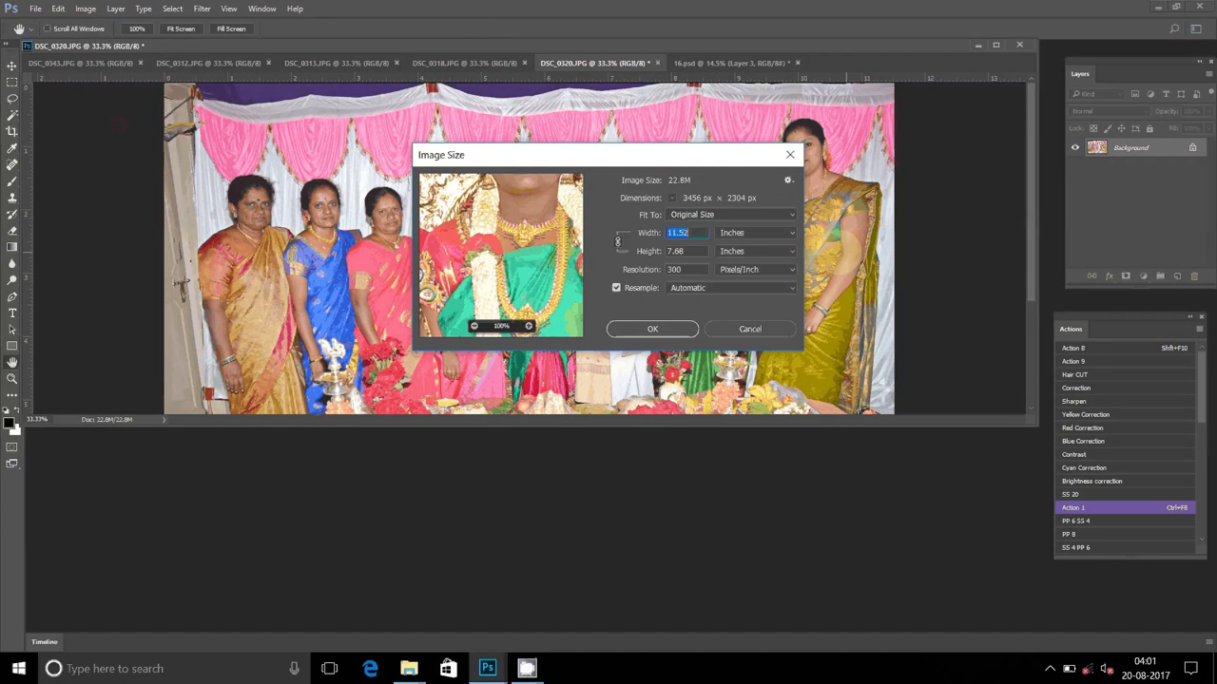
pyautogui.click(665, 329)
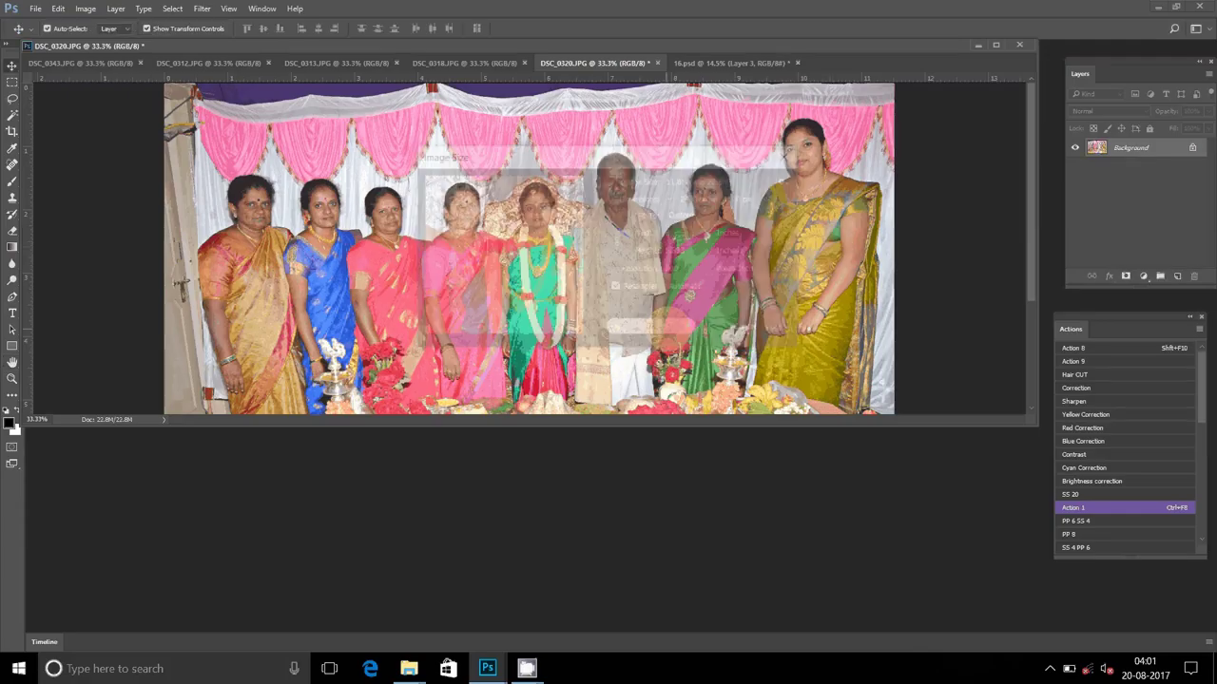
# Cut the whole DSC_0320 photo and close it without saving.
pyautogui.click(58, 9)
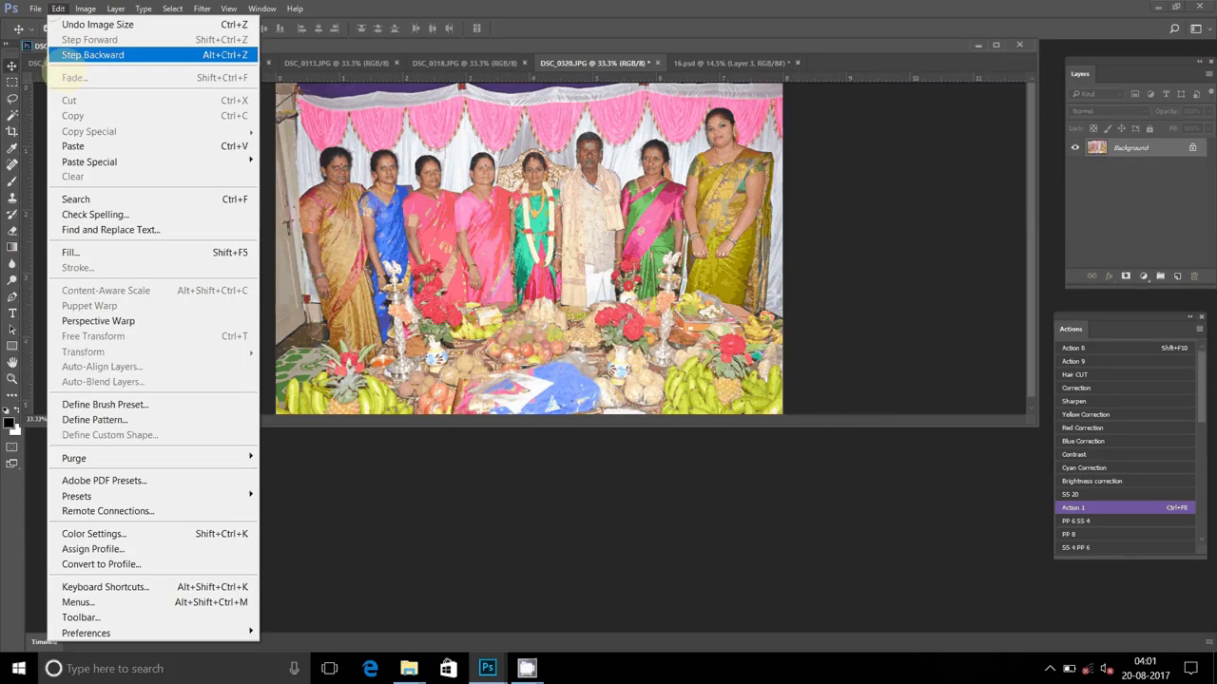
pyautogui.click(172, 9)
pyautogui.click(179, 24)
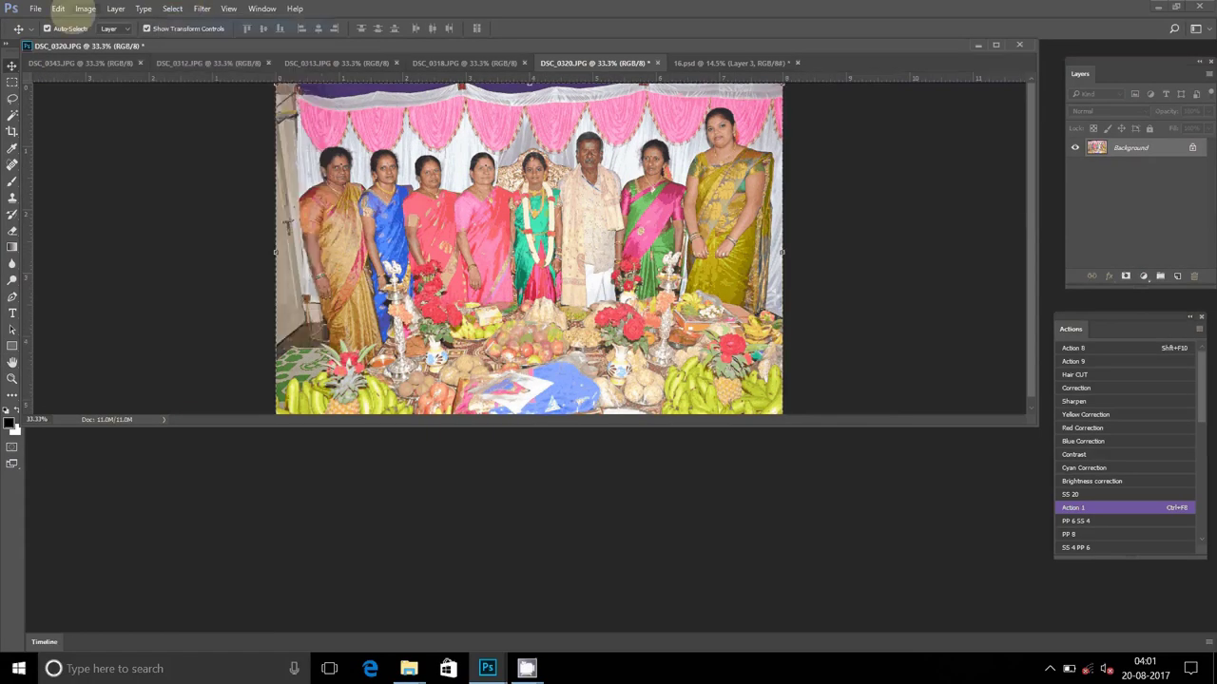
pyautogui.click(60, 8)
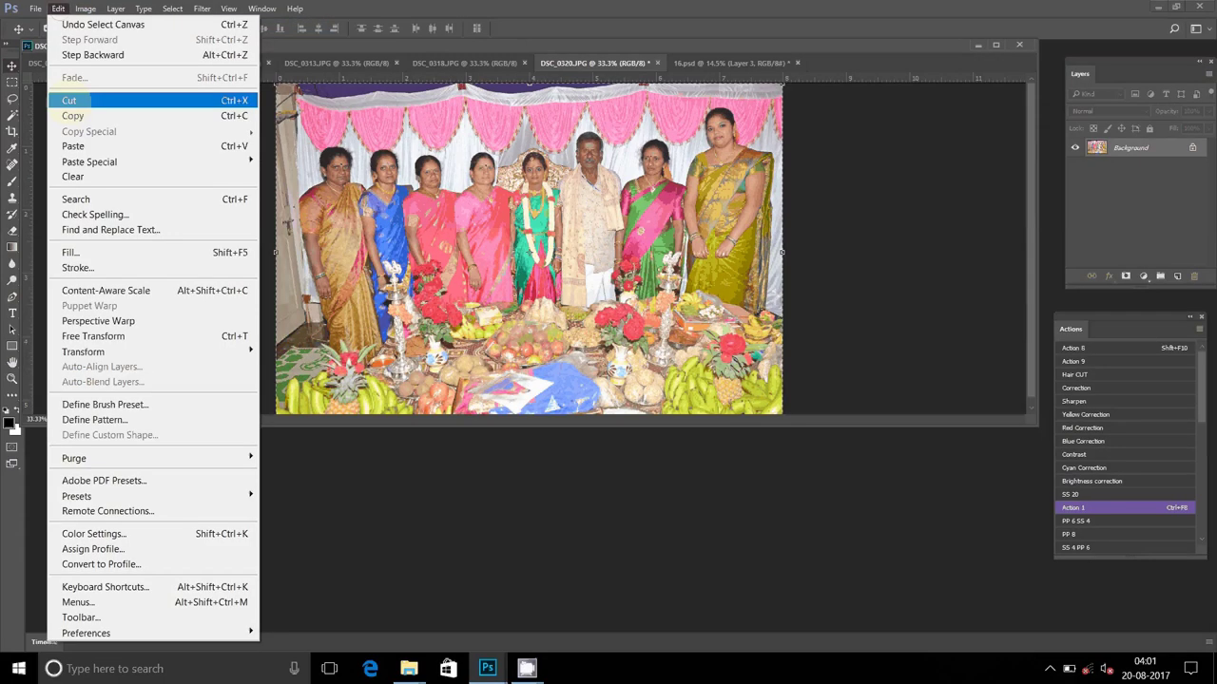
pyautogui.click(69, 100)
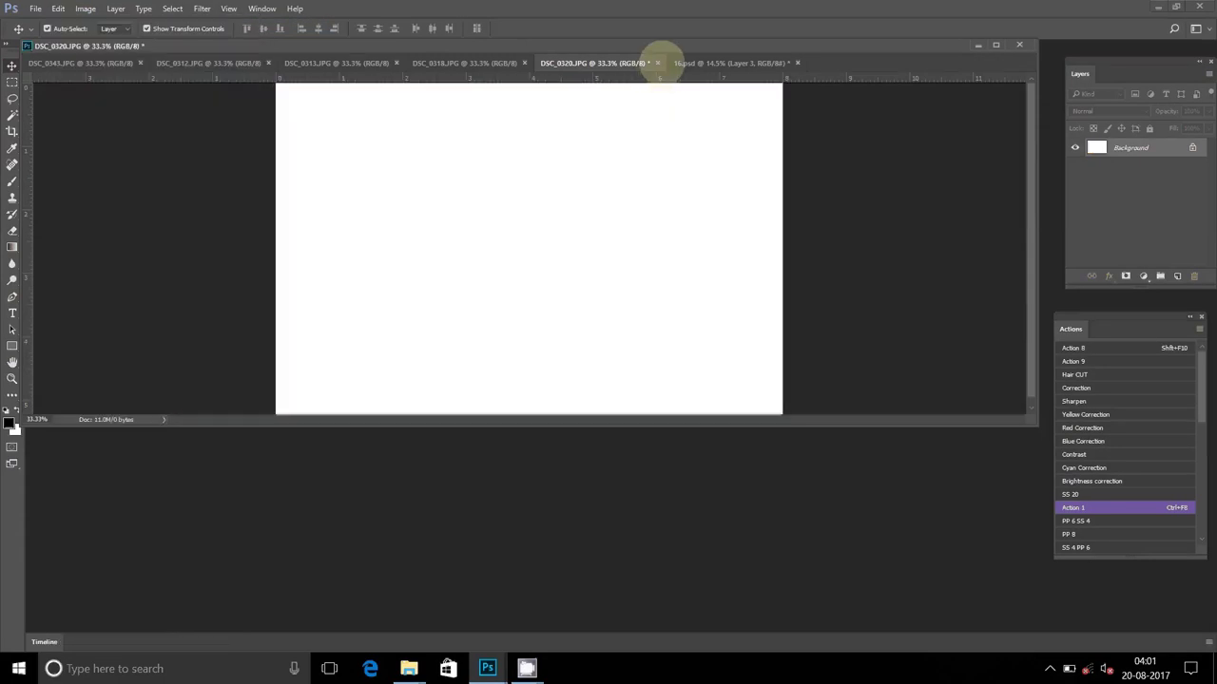
pyautogui.click(657, 63)
pyautogui.click(611, 253)
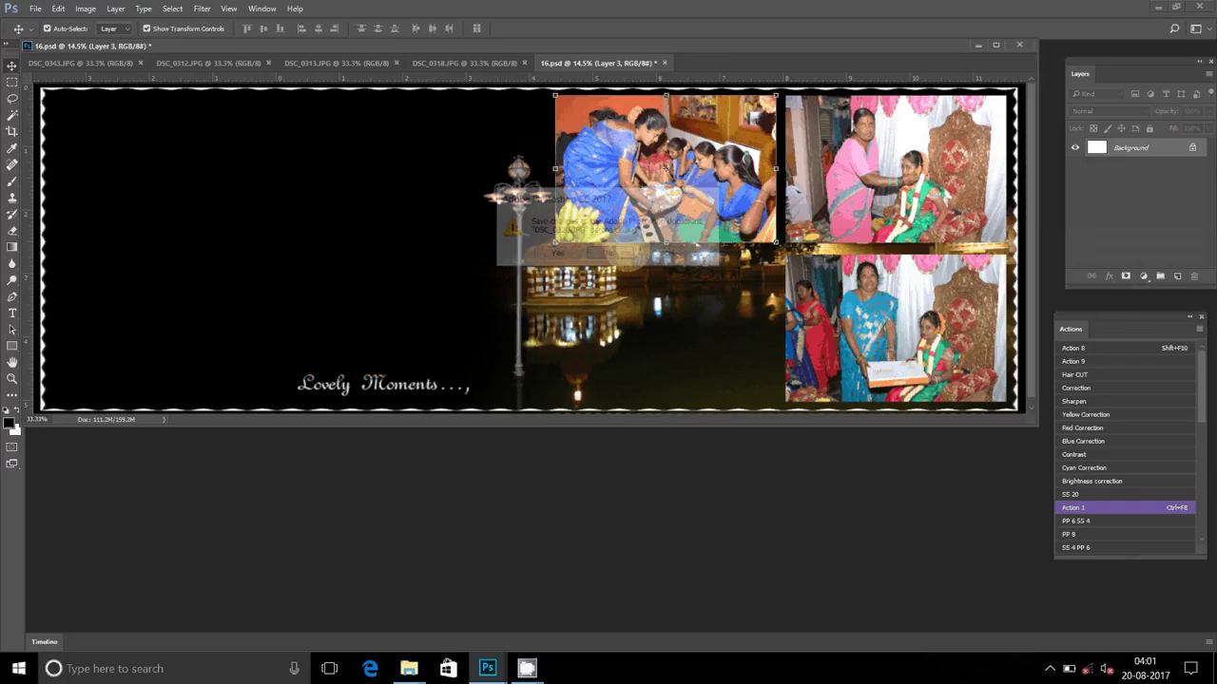
# Paste it into 16.psd as Layer 4 in the lower middle slot.
pyautogui.click(58, 9)
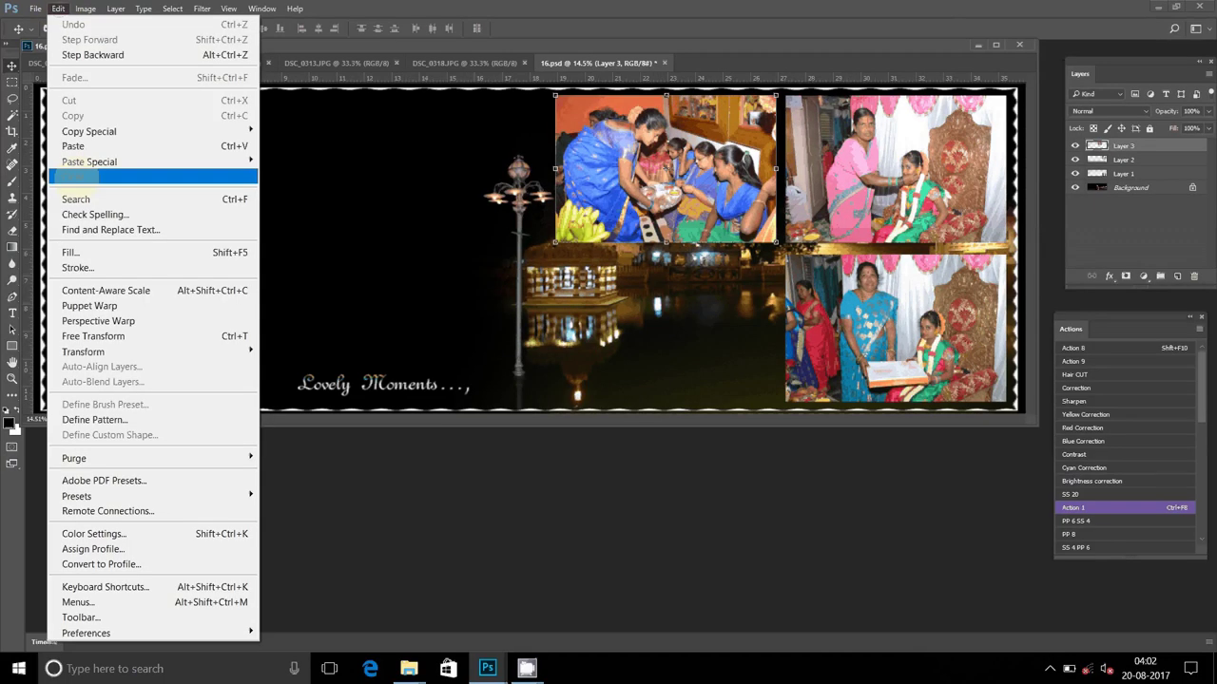
pyautogui.click(73, 146)
pyautogui.moveTo(554, 206)
pyautogui.mouseDown()
pyautogui.moveTo(665, 285)
pyautogui.moveTo(691, 280)
pyautogui.mouseUp()
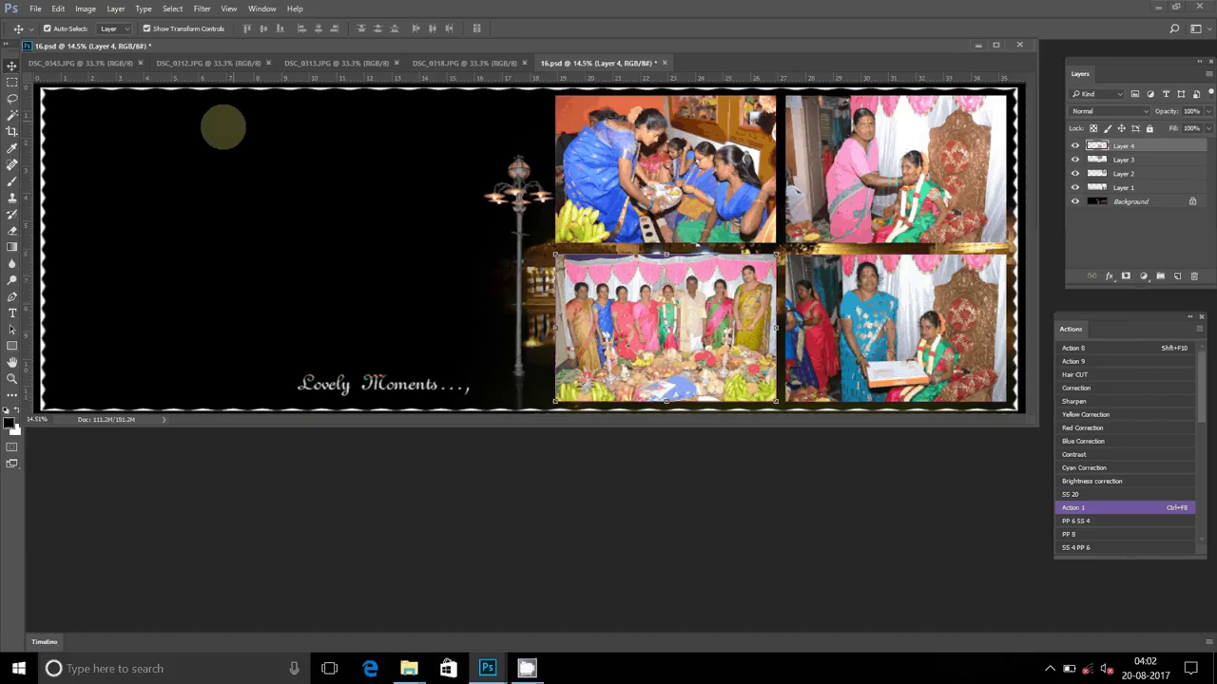
# Resize the DSC_0318 photo to 8 inches wide.
pyautogui.click(469, 62)
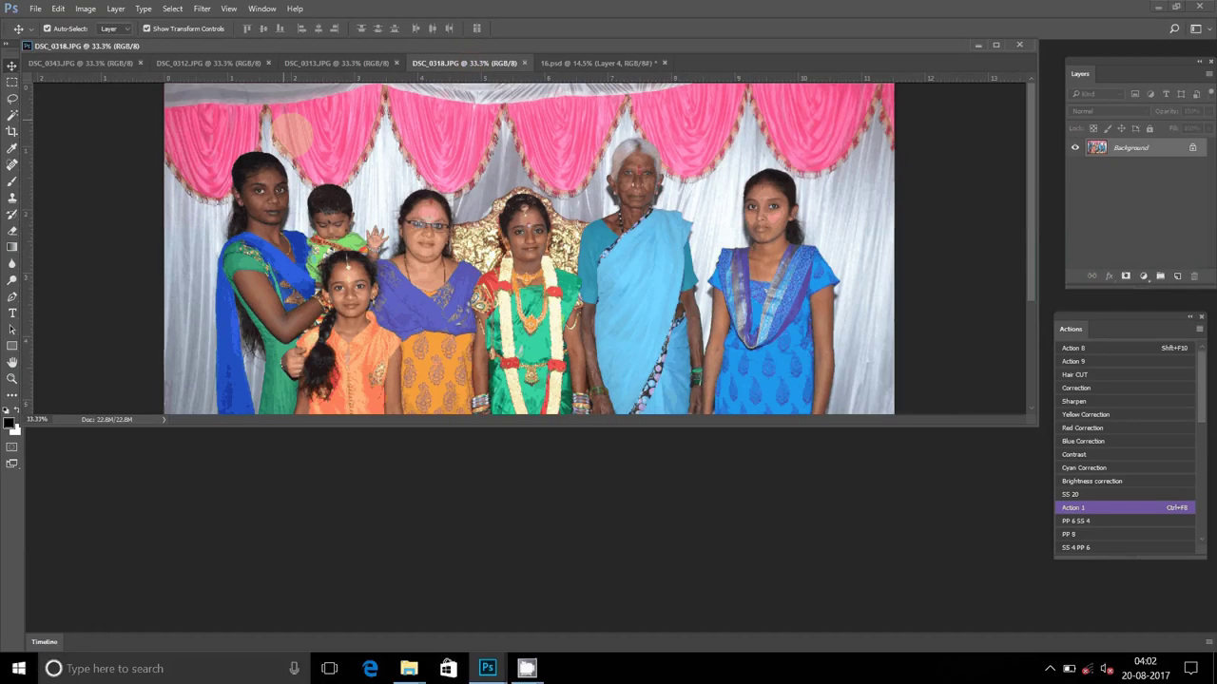
pyautogui.click(85, 9)
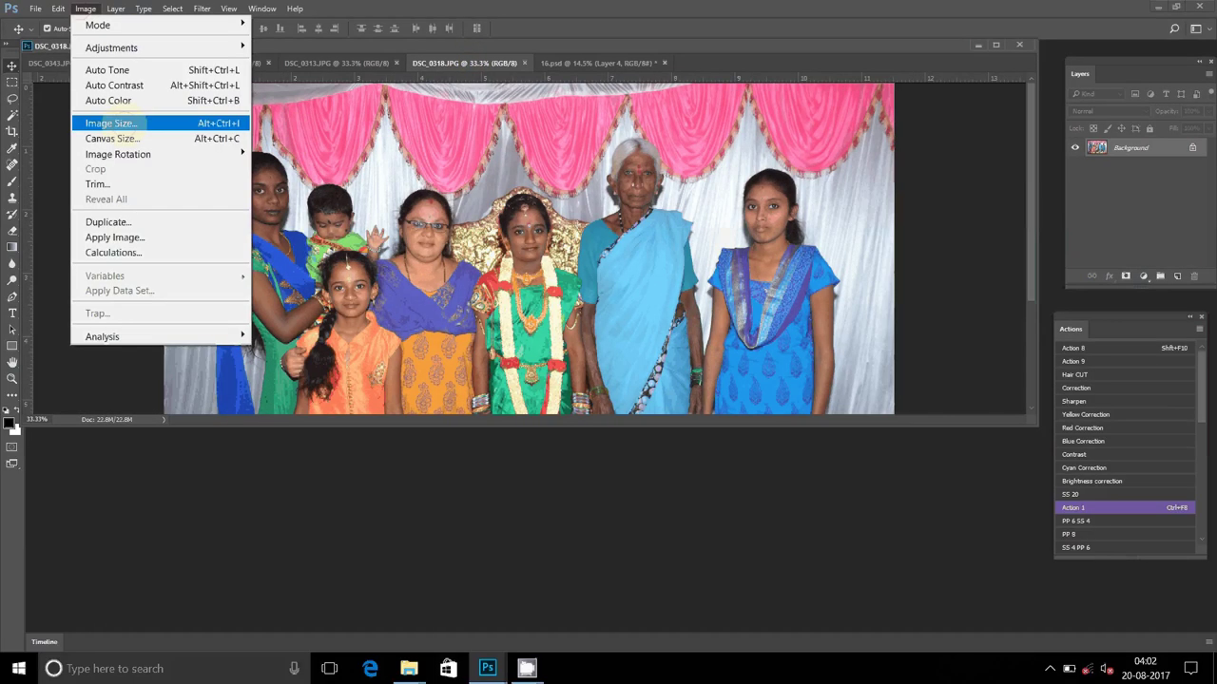
pyautogui.click(128, 122)
pyautogui.write('8')
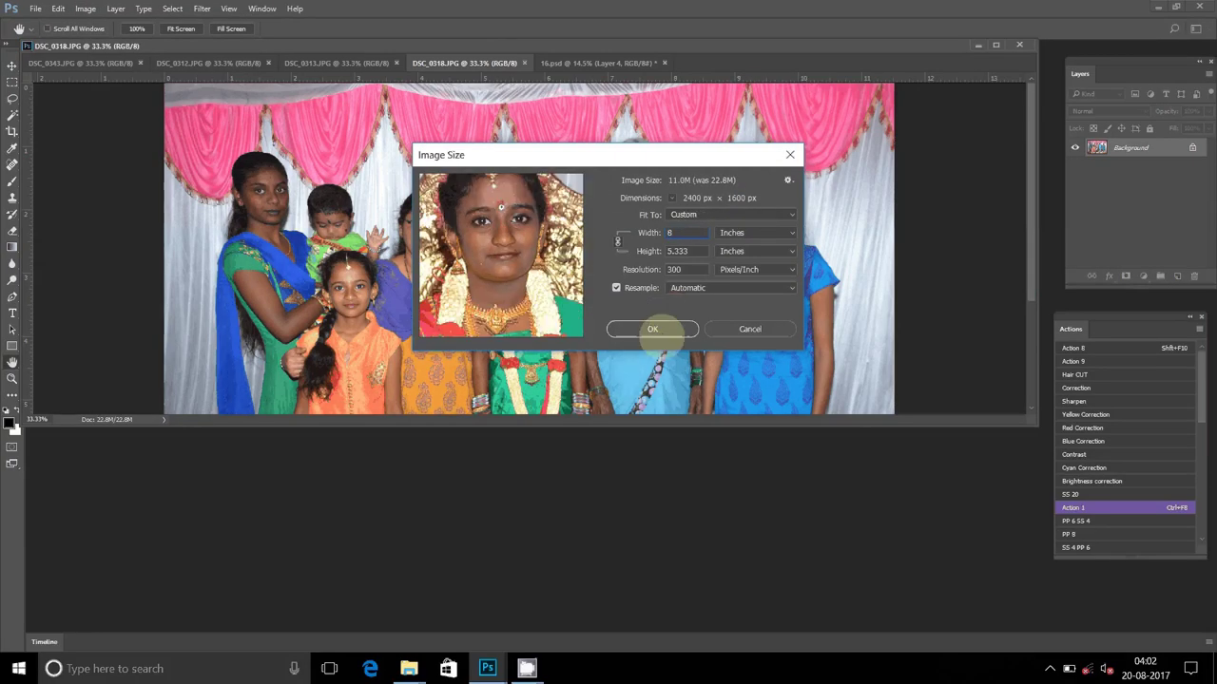
pyautogui.click(652, 329)
pyautogui.press('v')
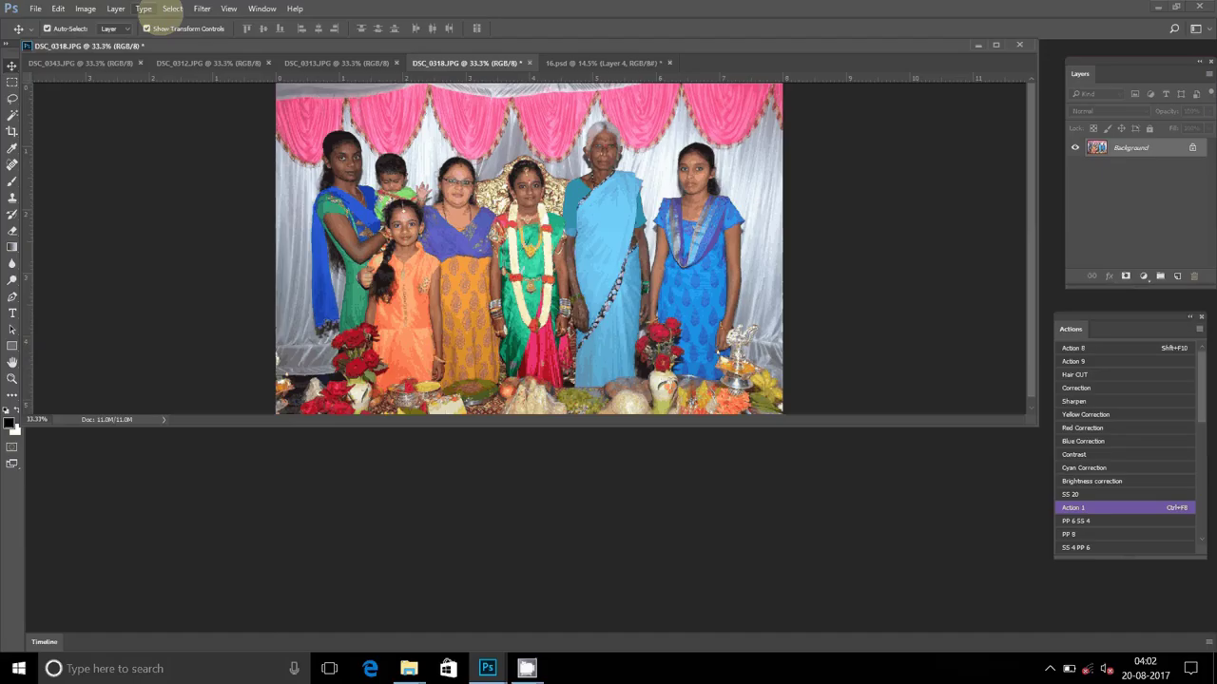
# Cut the whole DSC_0318 photo and close it without saving.
pyautogui.click(172, 9)
pyautogui.click(178, 24)
pyautogui.click(58, 9)
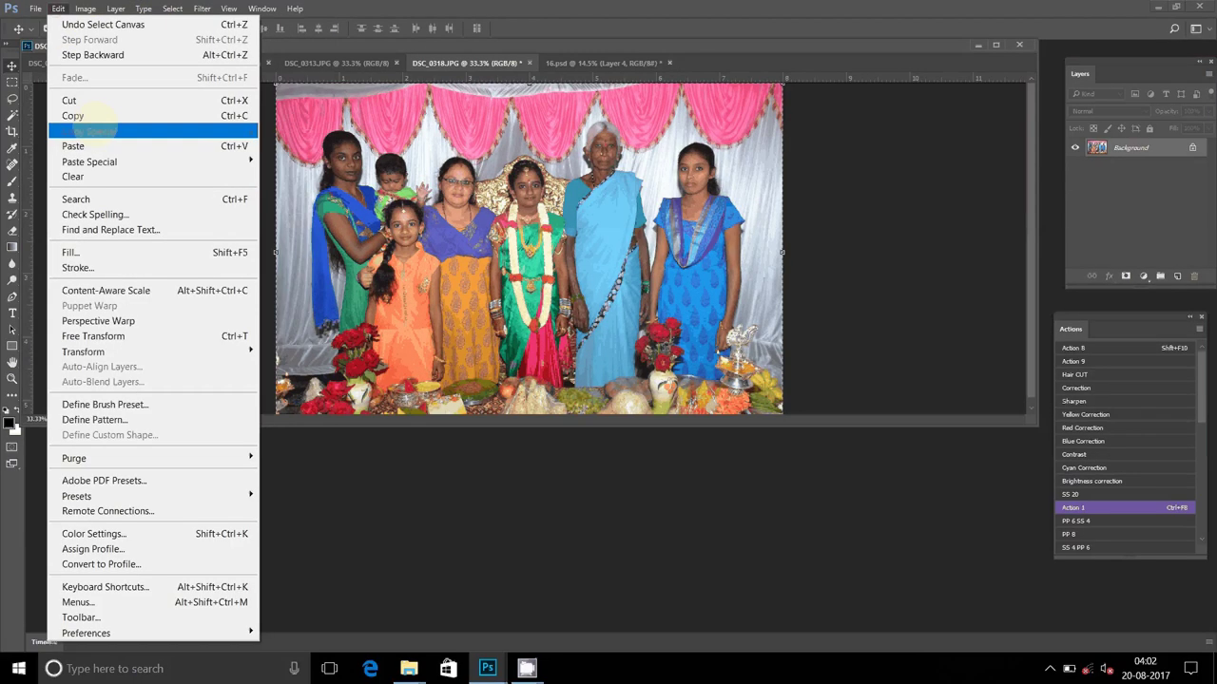
pyautogui.click(95, 129)
pyautogui.click(522, 63)
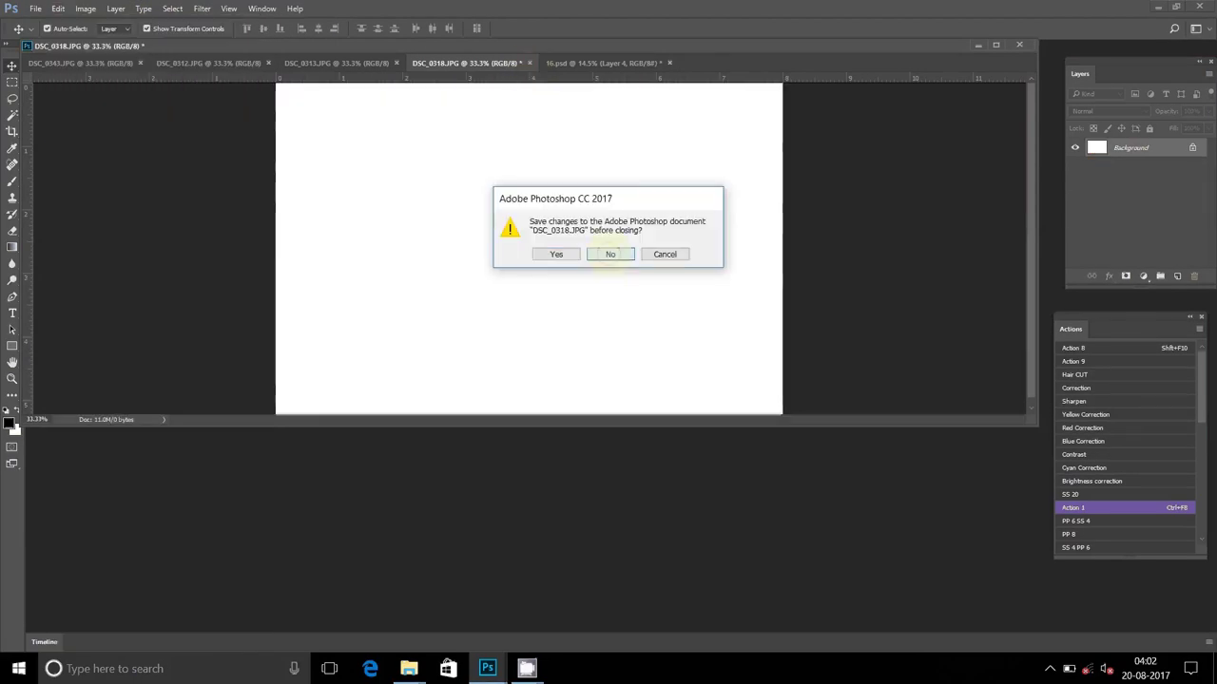
pyautogui.click(617, 252)
# Paste it into 16.psd as Layer 5 at the upper left of the page.
pyautogui.click(58, 8)
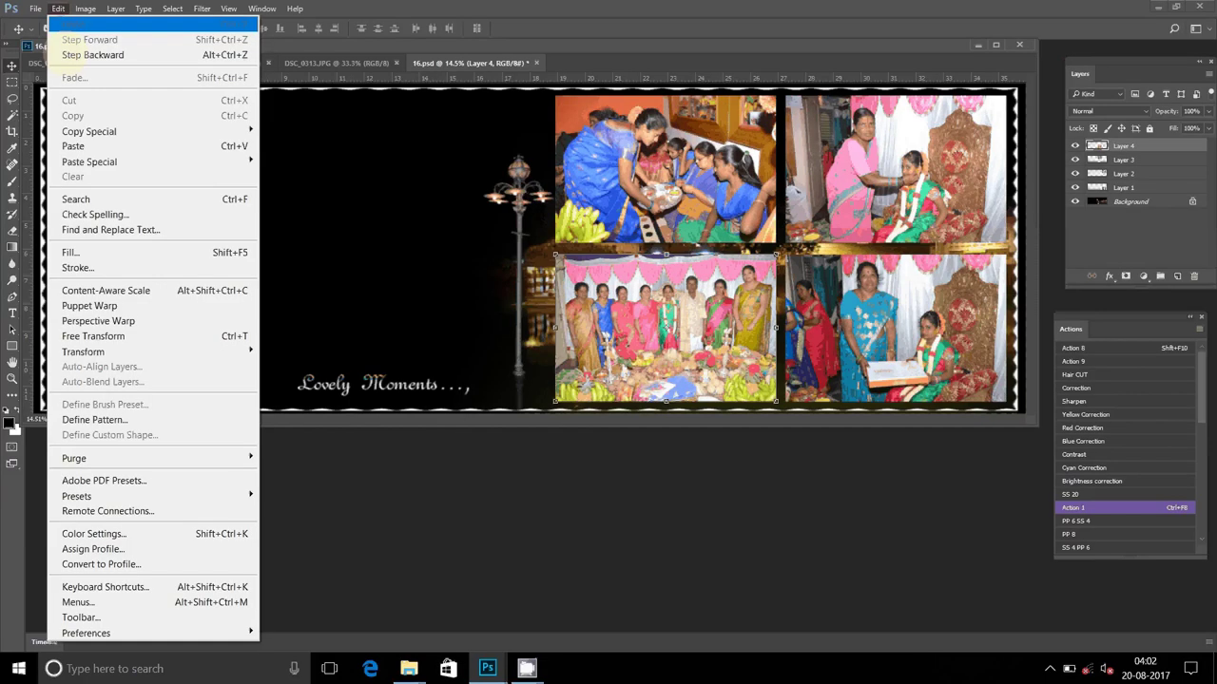
pyautogui.click(190, 145)
pyautogui.moveTo(585, 187)
pyautogui.mouseDown()
pyautogui.moveTo(561, 198)
pyautogui.moveTo(457, 113)
pyautogui.mouseUp()
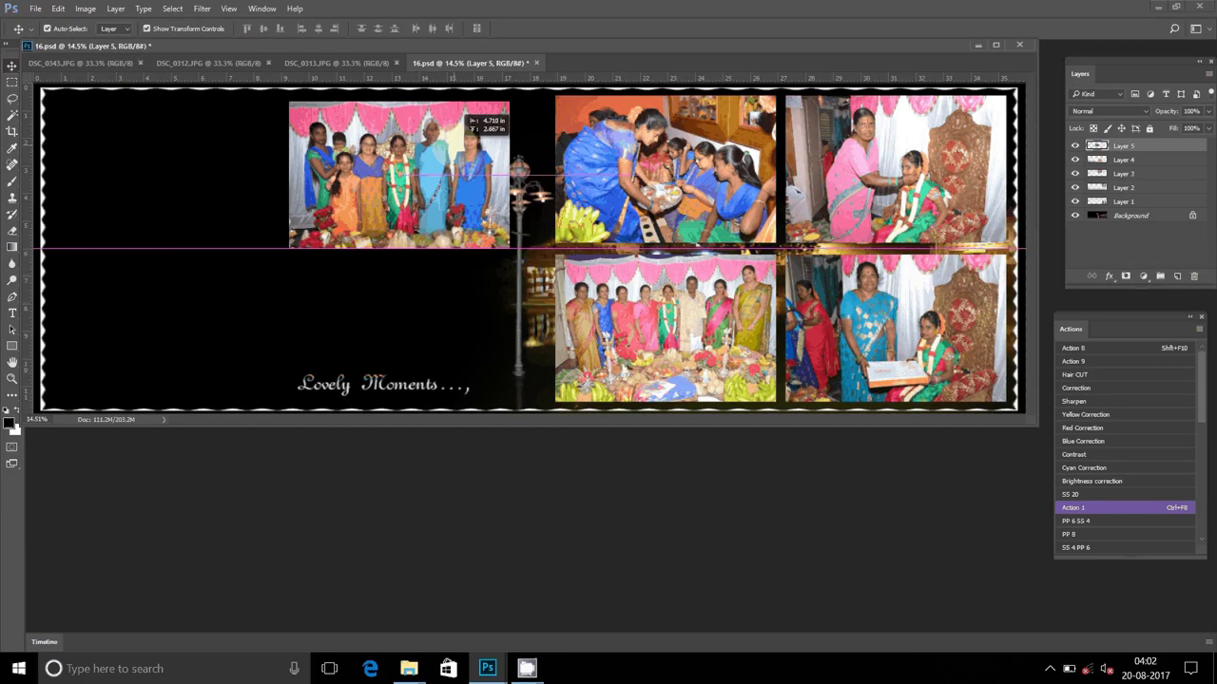
pyautogui.moveTo(457, 113); pyautogui.dragTo(438, 105)
# Resize the DSC_0313 photo to 8 inches wide.
pyautogui.click(385, 62)
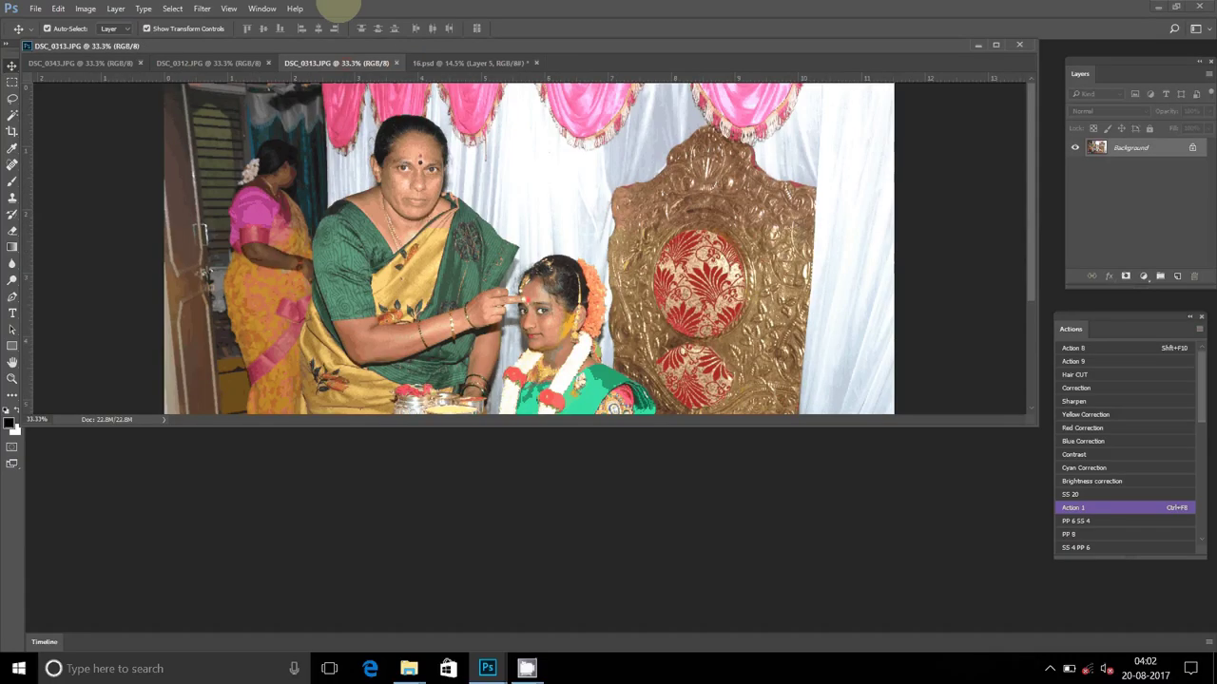
pyautogui.click(85, 9)
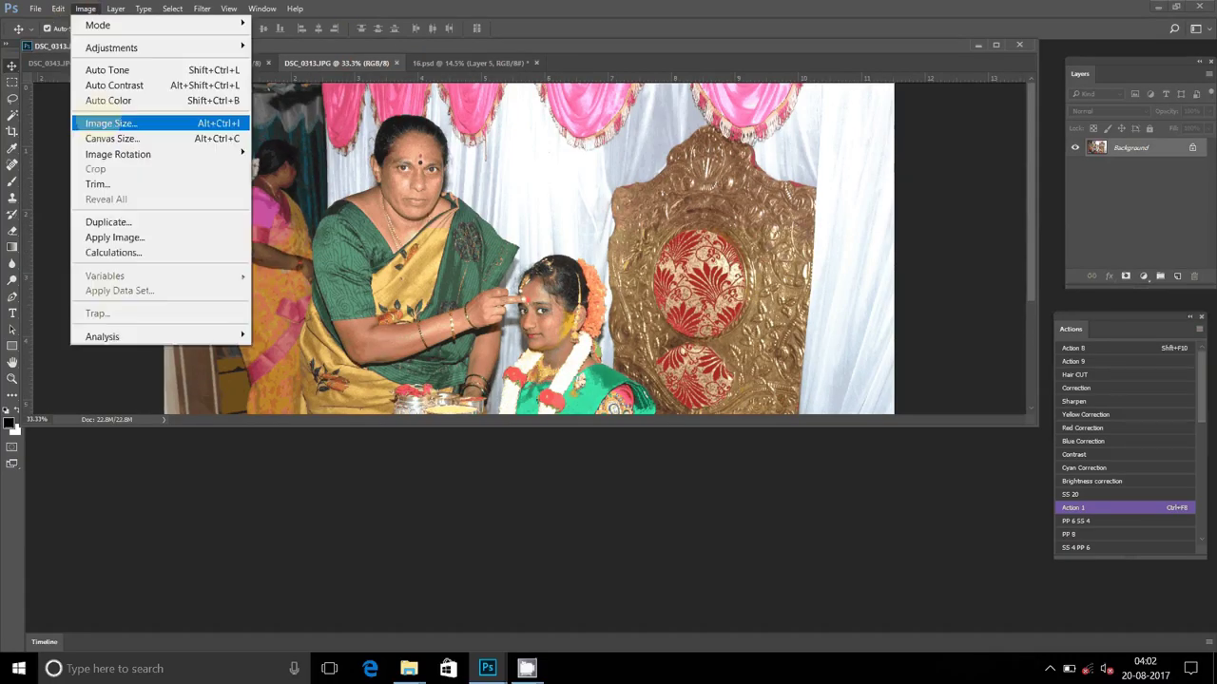
pyautogui.click(110, 123)
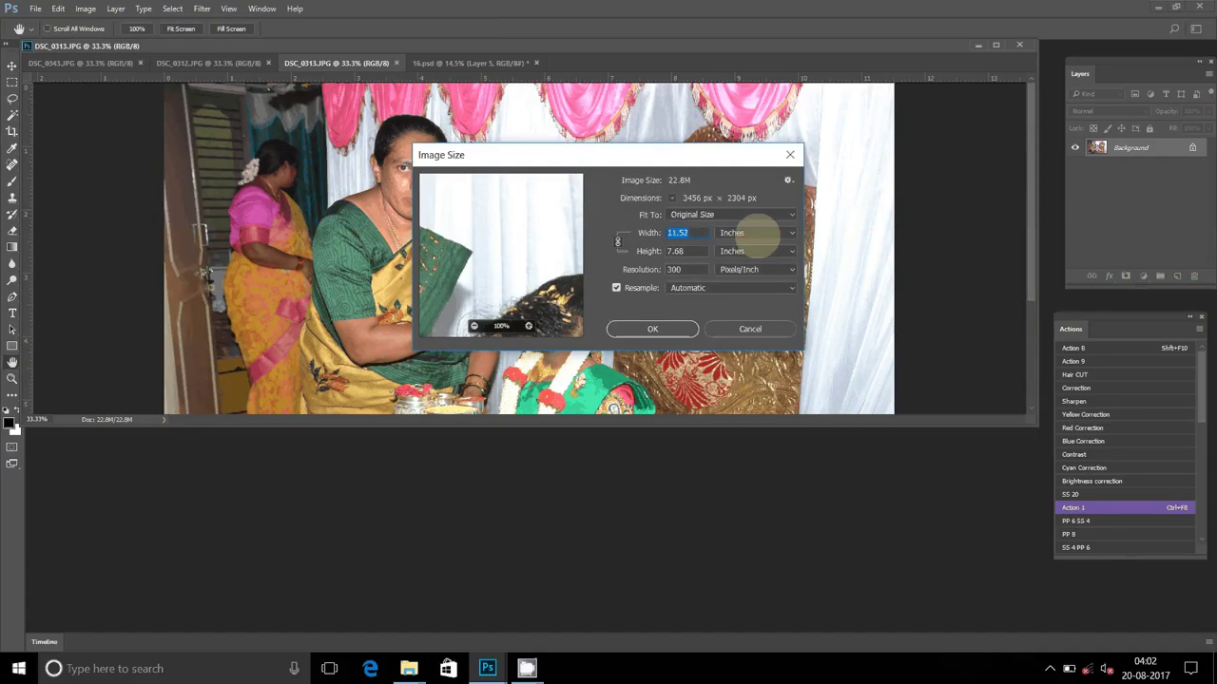
pyautogui.write('8')
pyautogui.click(652, 329)
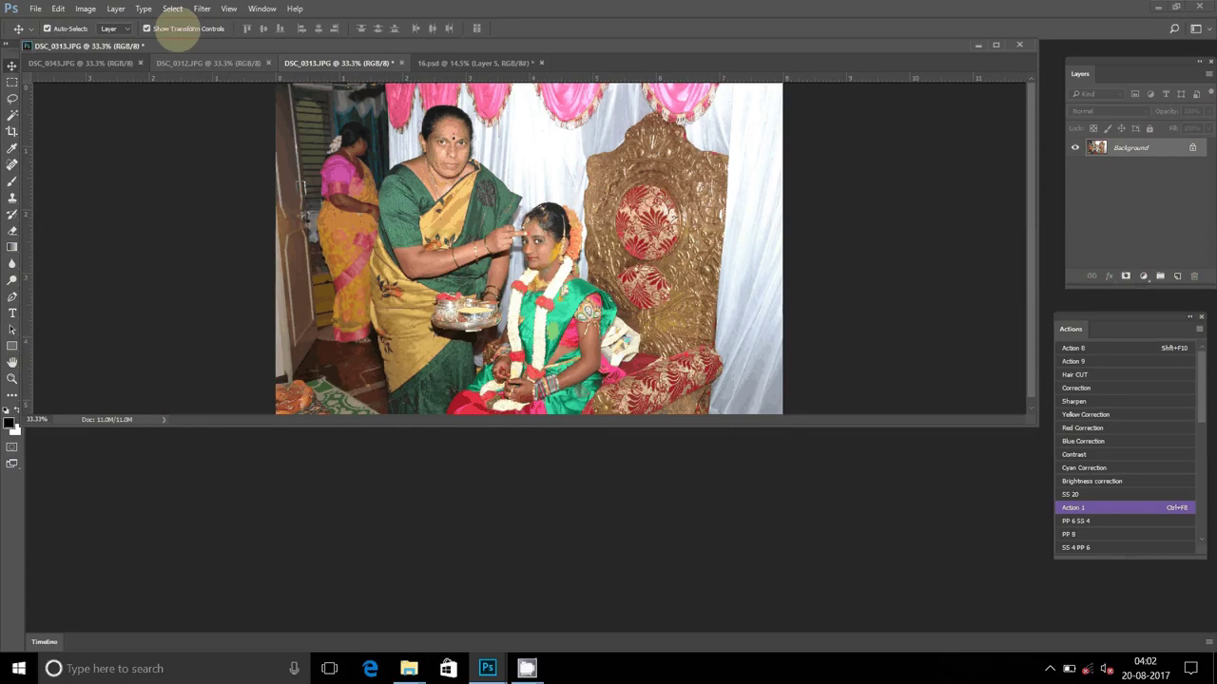
# Cut the whole DSC_0313 photo and close it without saving.
pyautogui.click(172, 9)
pyautogui.click(178, 23)
pyautogui.click(58, 9)
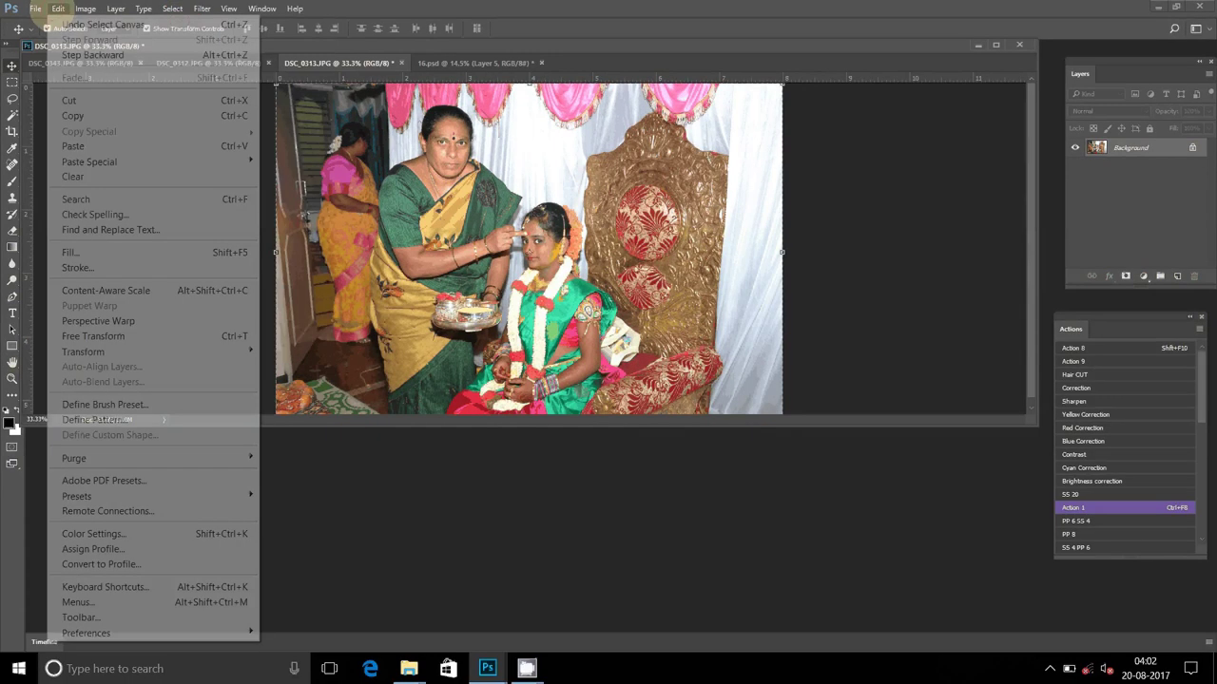
pyautogui.click(75, 102)
pyautogui.click(401, 63)
pyautogui.click(618, 252)
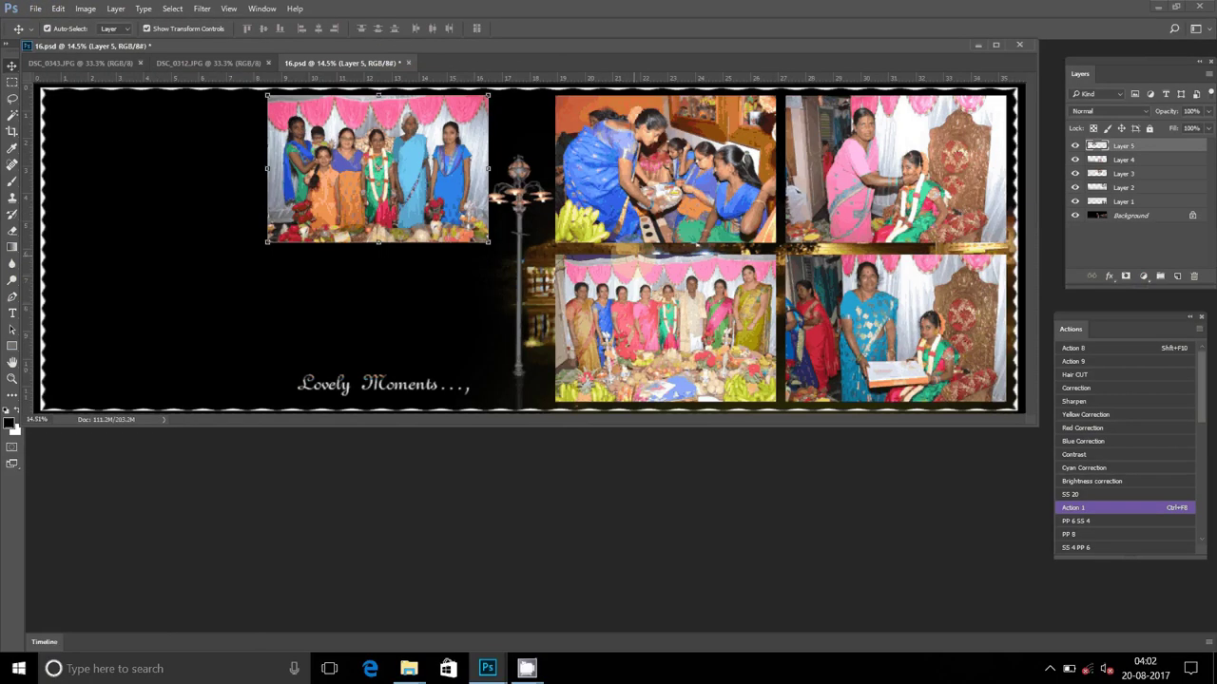
# Paste it into 16.psd as Layer 6, lined up beneath the upper-left photo.
pyautogui.click(58, 9)
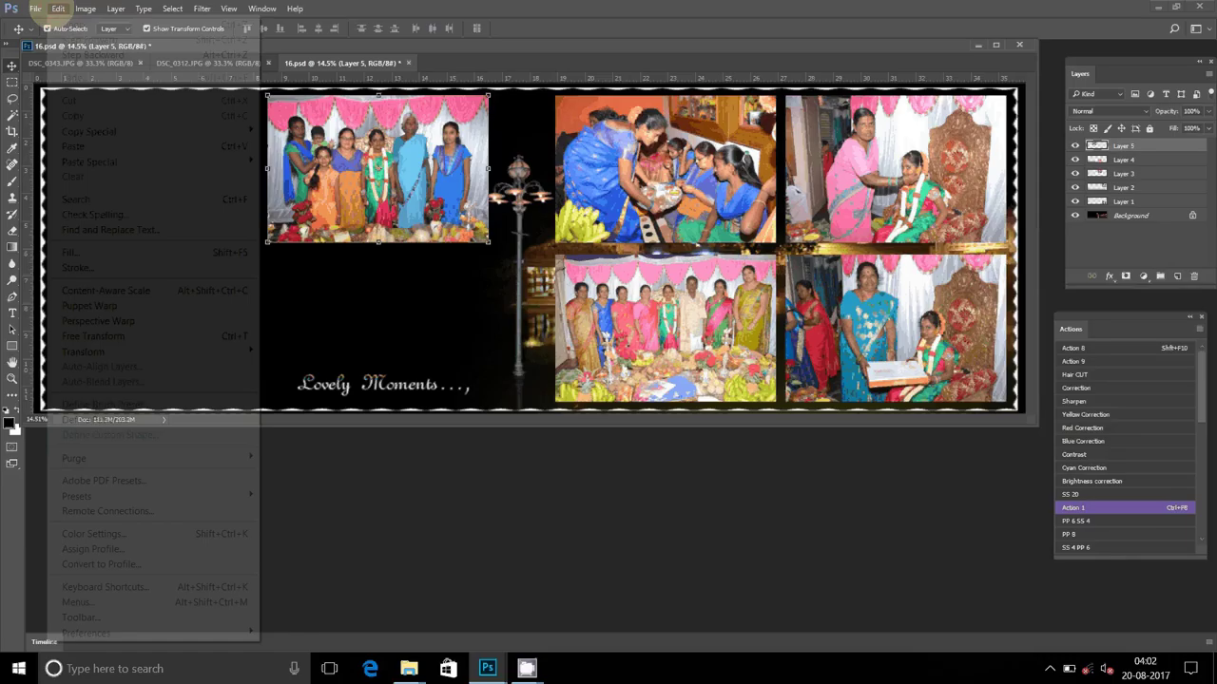
pyautogui.click(74, 146)
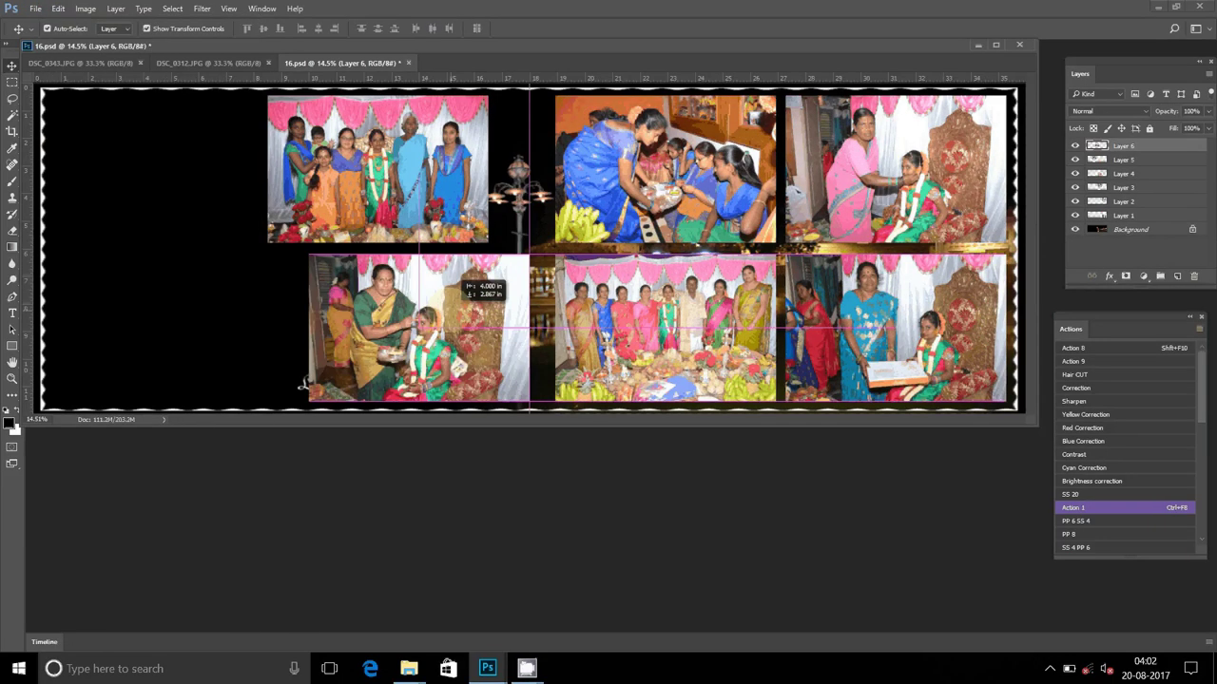
pyautogui.moveTo(466, 290); pyautogui.dragTo(429, 285)
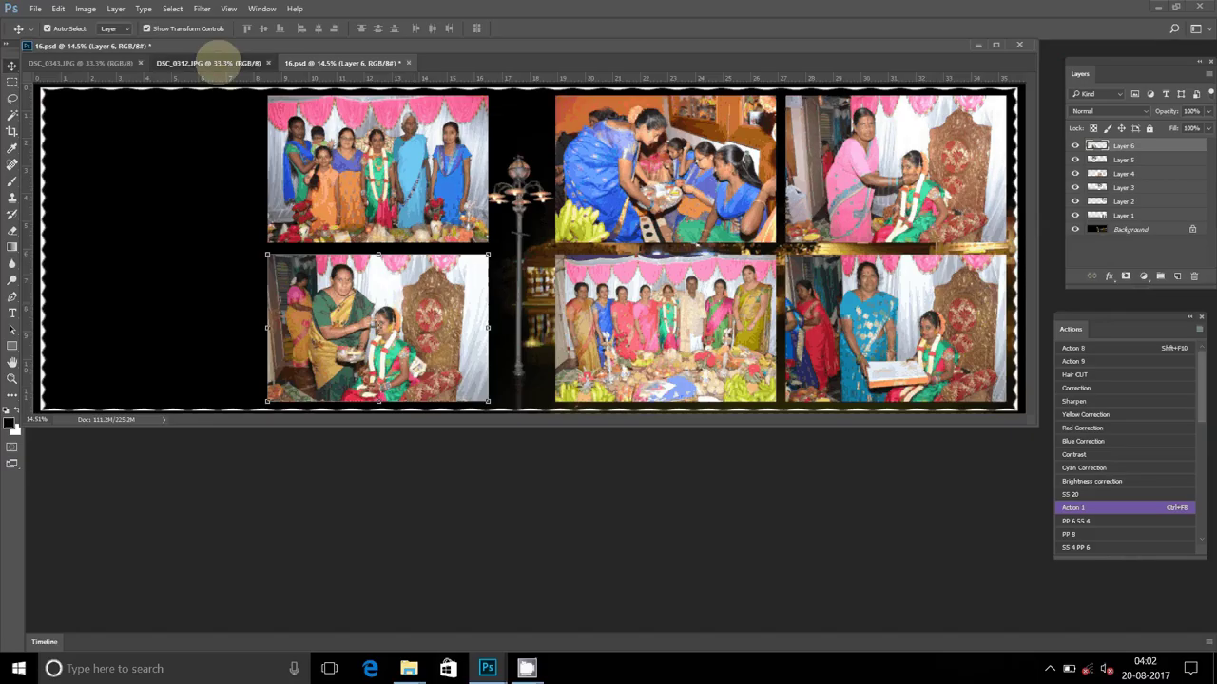
pyautogui.click(217, 62)
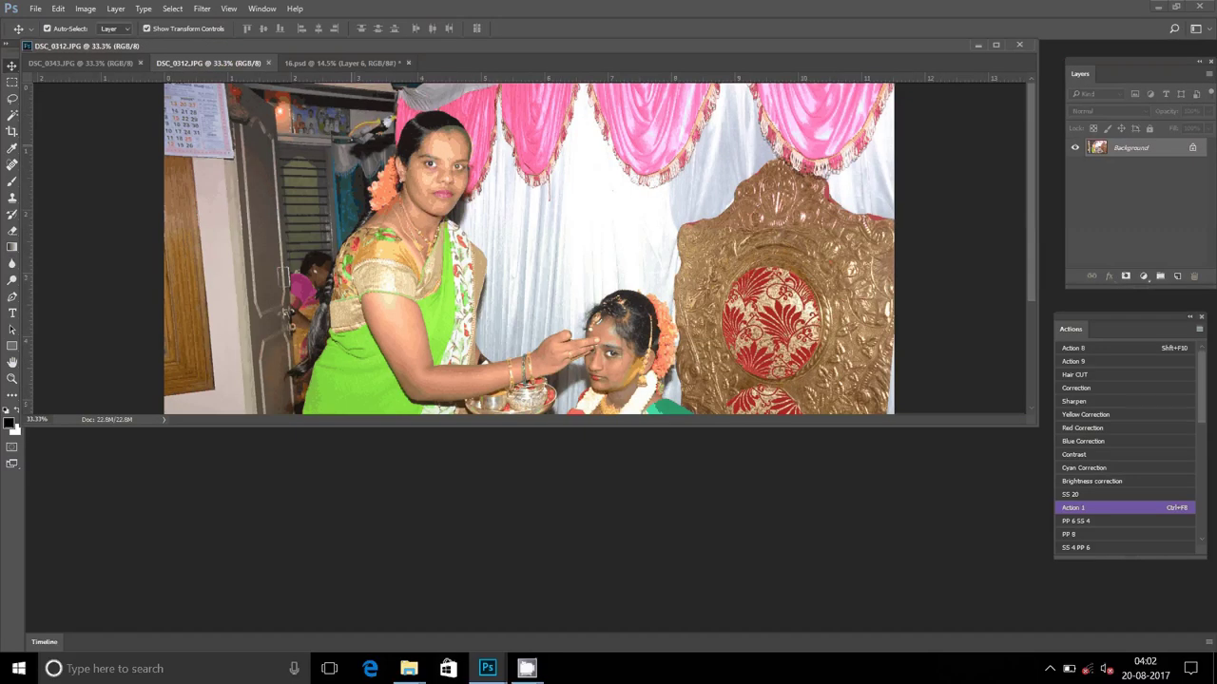
# Resize the DSC_0312 photo to 8 inches wide.
pyautogui.click(84, 9)
pyautogui.click(111, 123)
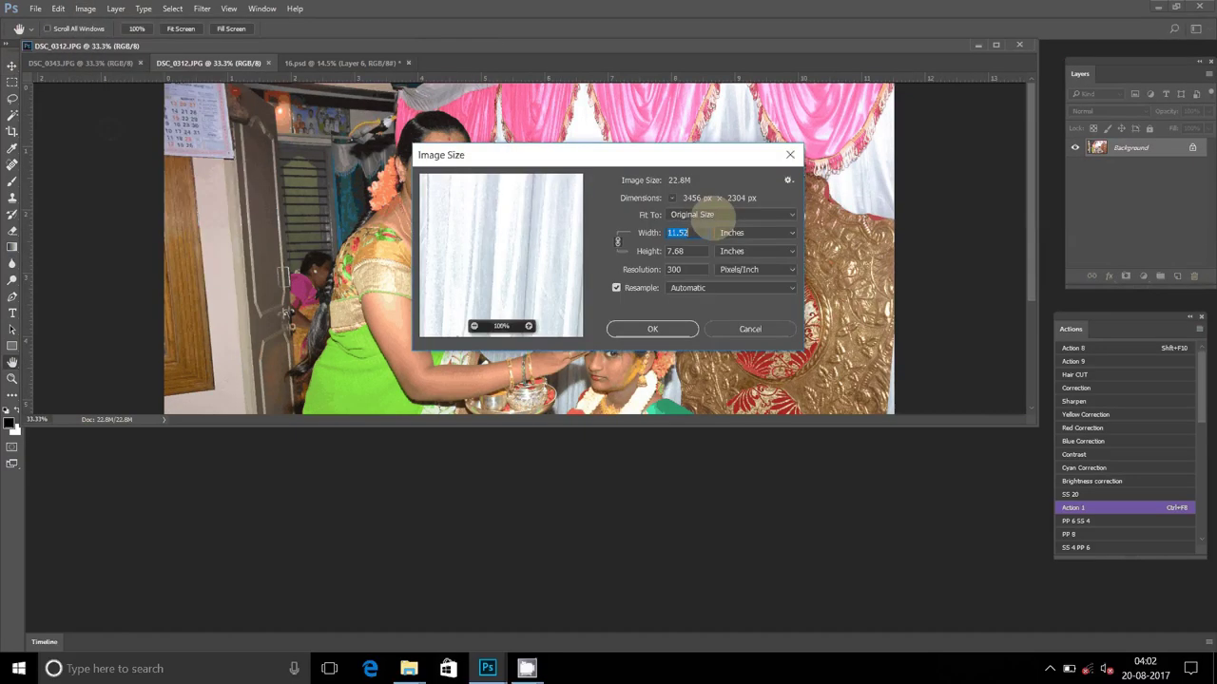
pyautogui.write('8')
pyautogui.click(696, 329)
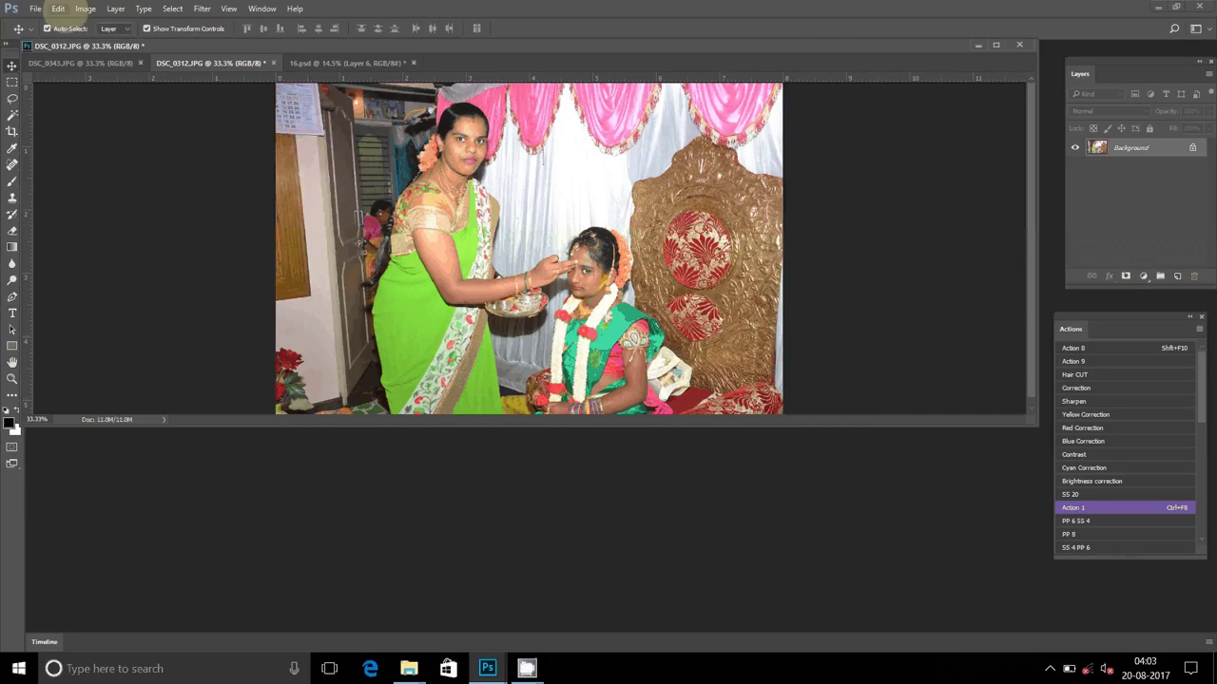
# Cut the whole DSC_0312 photo and close it without saving.
pyautogui.click(169, 8)
pyautogui.click(173, 24)
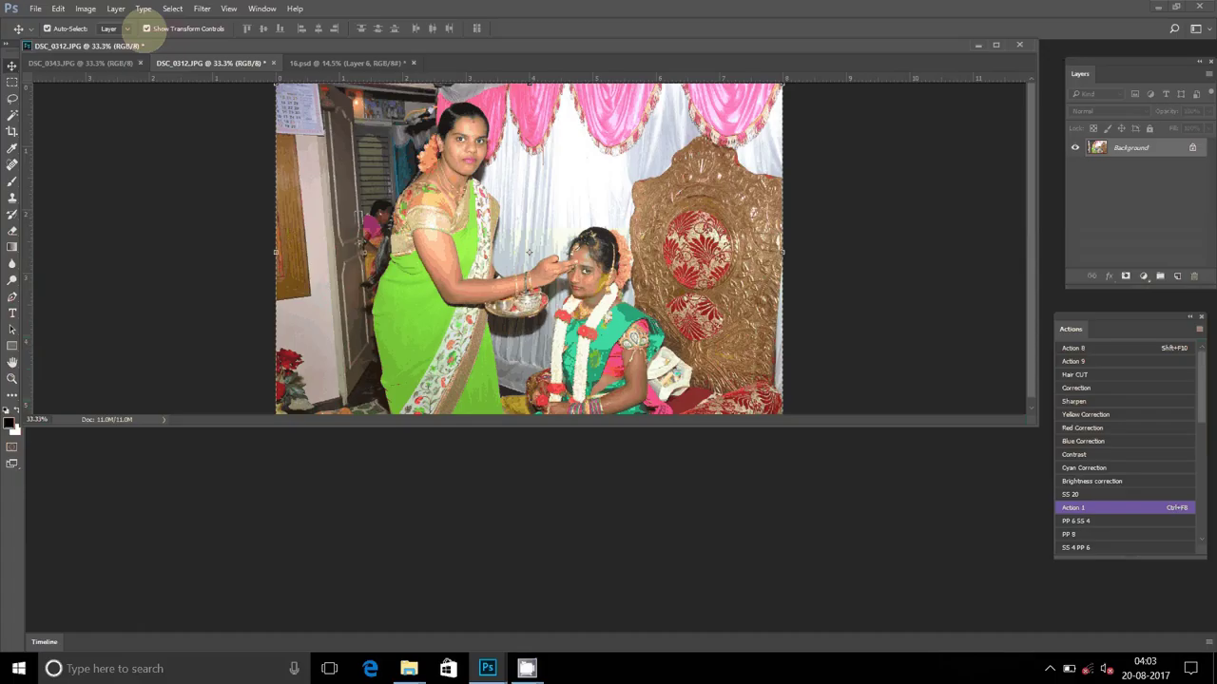
pyautogui.click(58, 8)
pyautogui.click(86, 131)
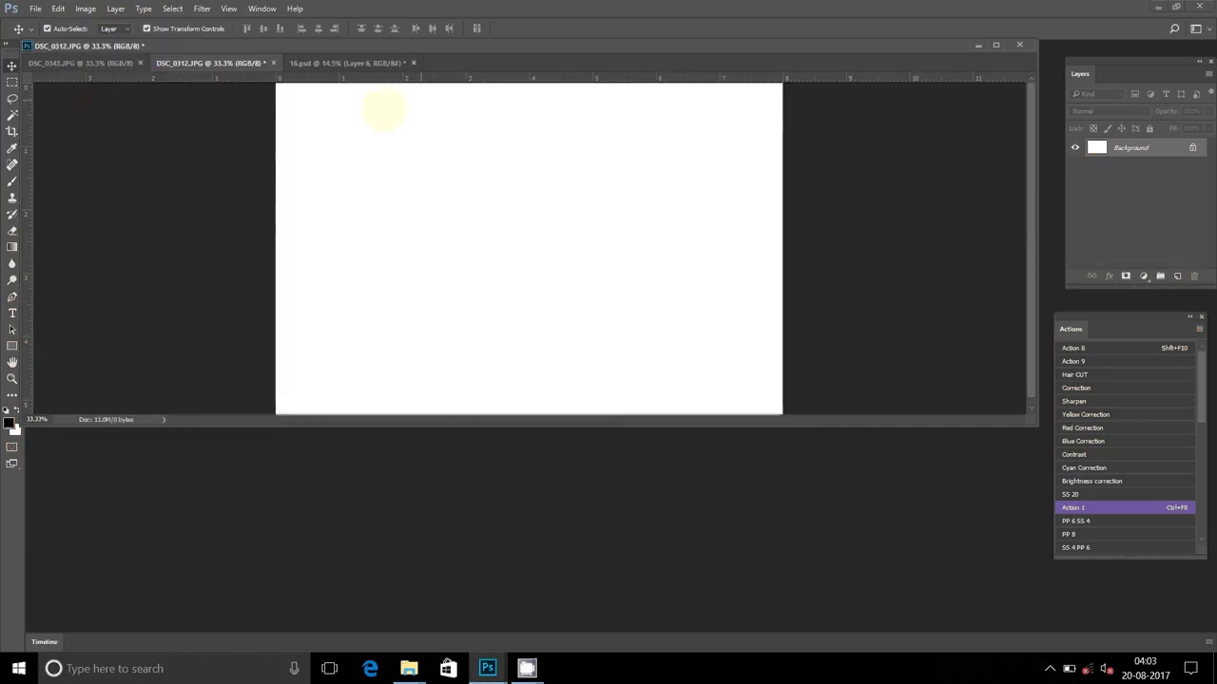
pyautogui.click(272, 63)
pyautogui.press('n')
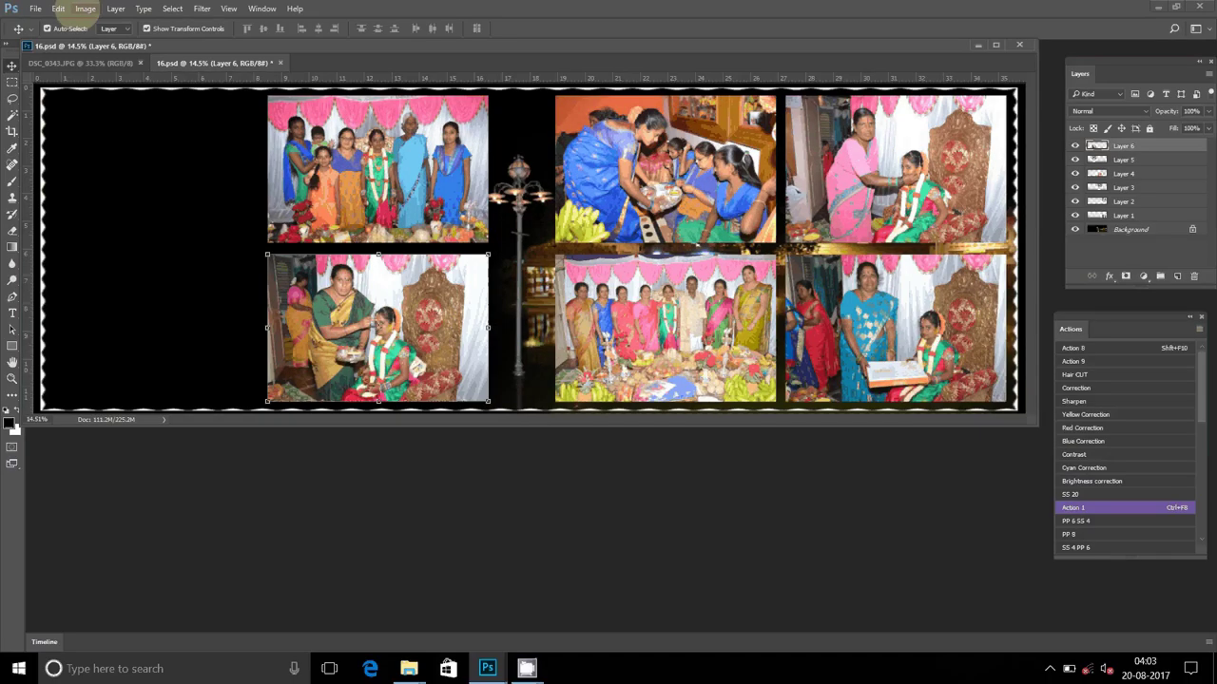
# Paste it into 16.psd as Layer 7 and set it in the top-left slot.
pyautogui.click(58, 9)
pyautogui.click(89, 145)
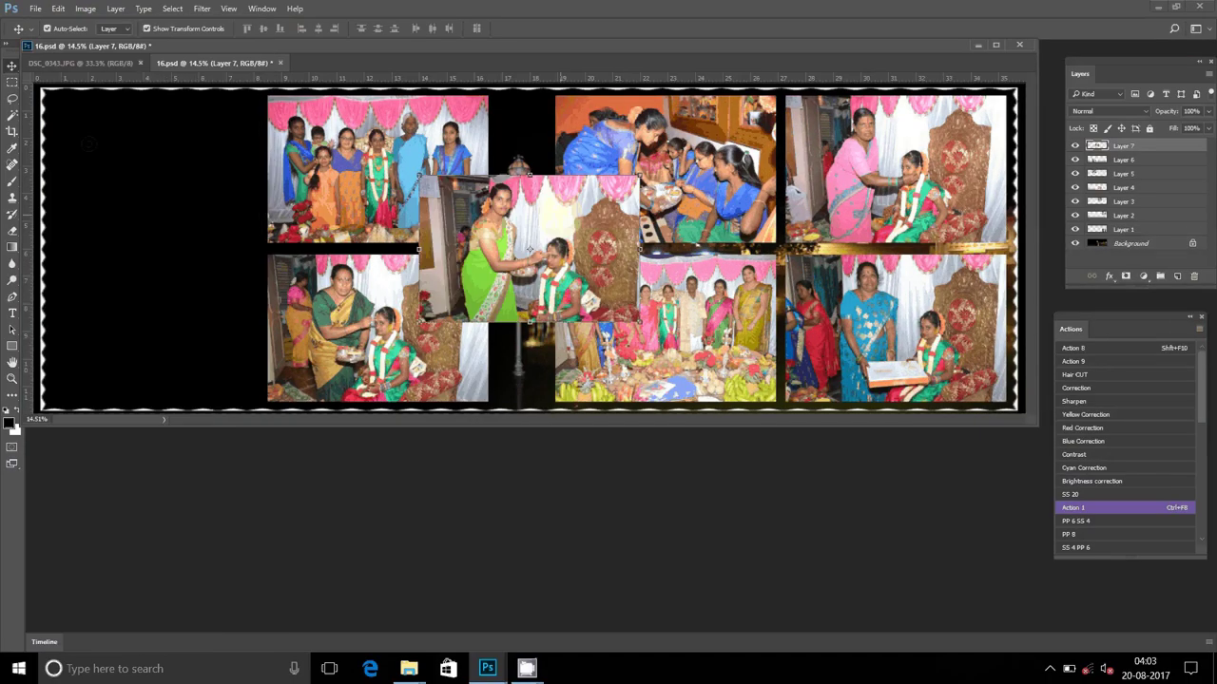
pyautogui.moveTo(571, 185)
pyautogui.mouseDown()
pyautogui.moveTo(191, 105)
pyautogui.moveTo(204, 105)
pyautogui.mouseUp()
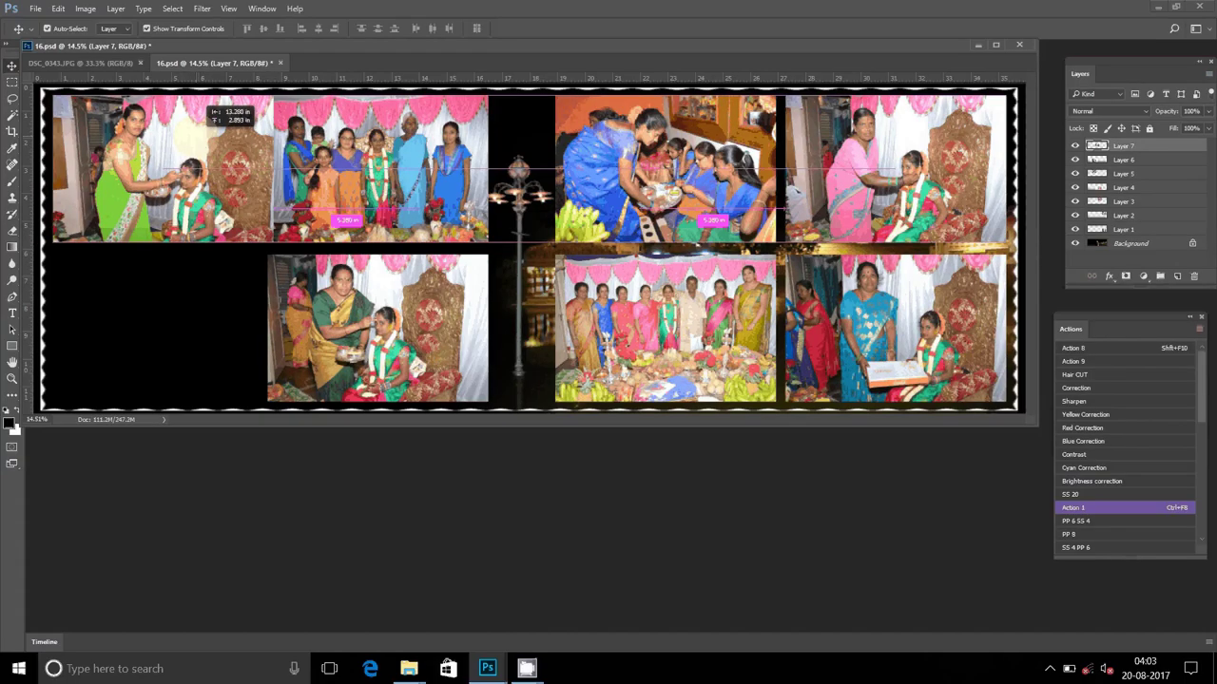
pyautogui.moveTo(204, 105); pyautogui.dragTo(205, 104)
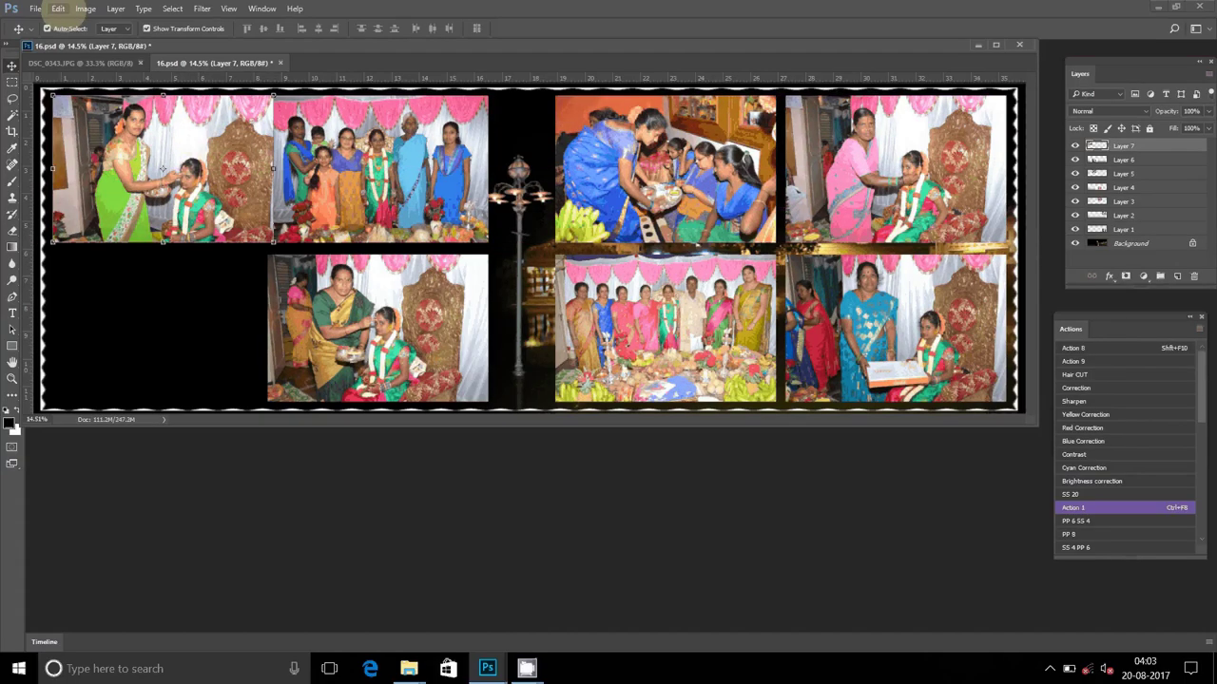
# Resize the DSC_0343 photo to 8 inches wide.
pyautogui.click(81, 63)
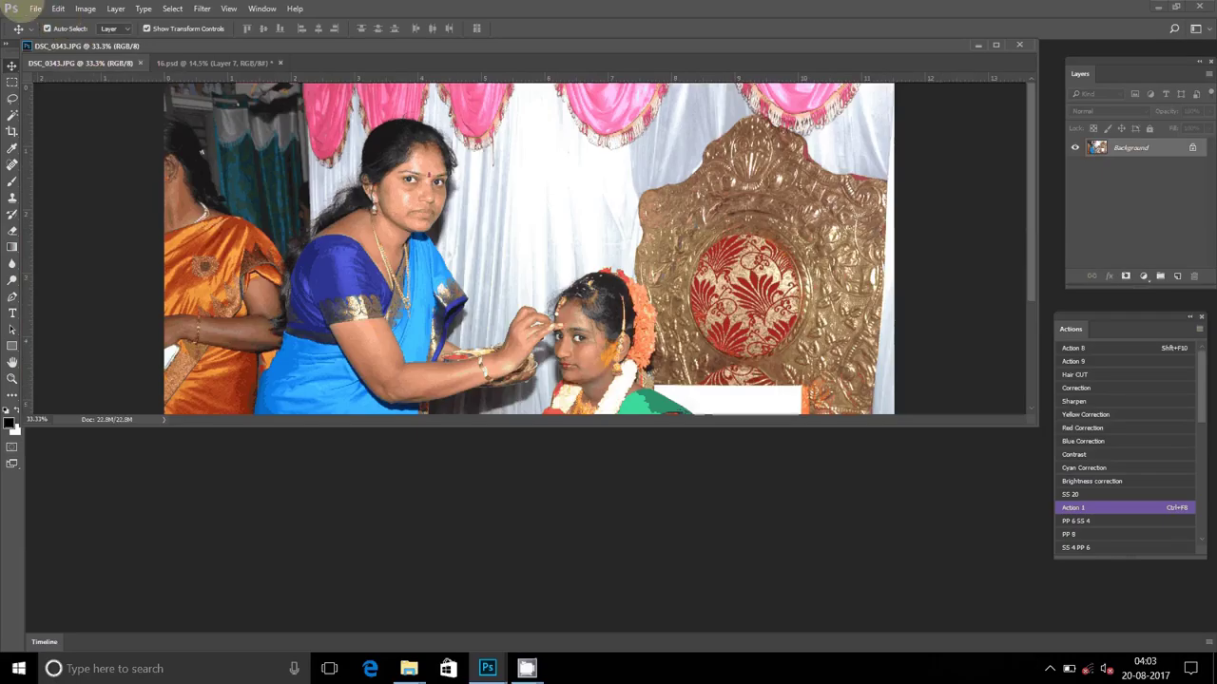
pyautogui.click(86, 8)
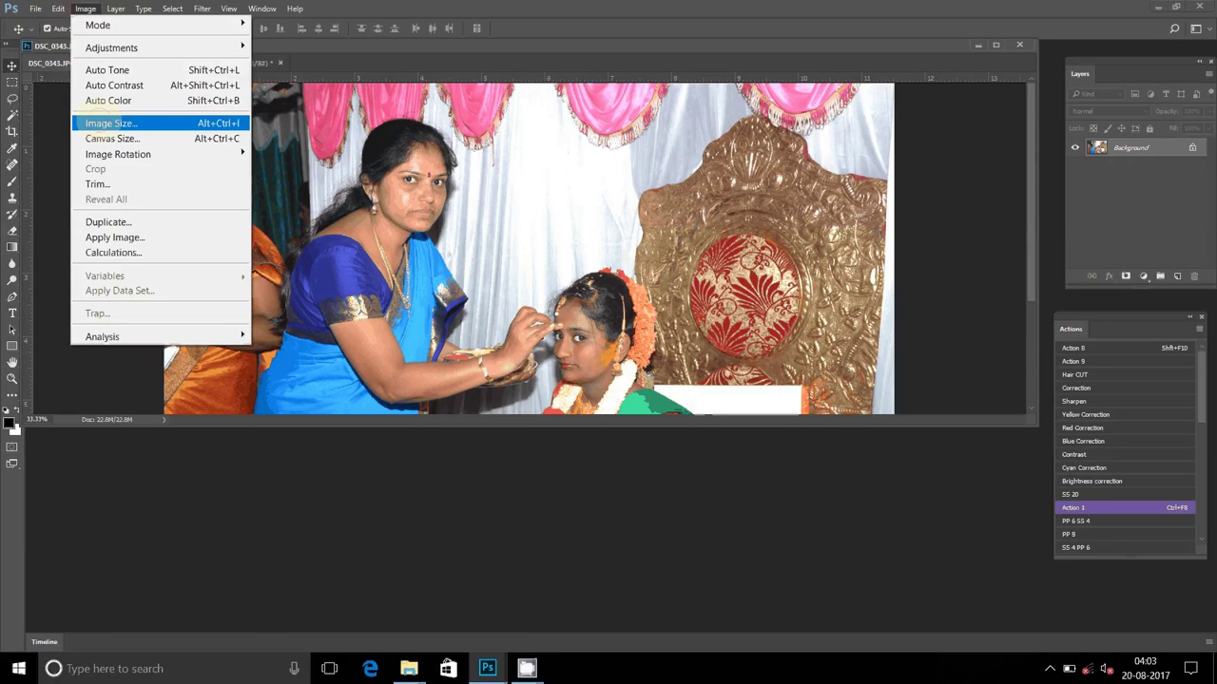
pyautogui.click(109, 122)
pyautogui.write('8')
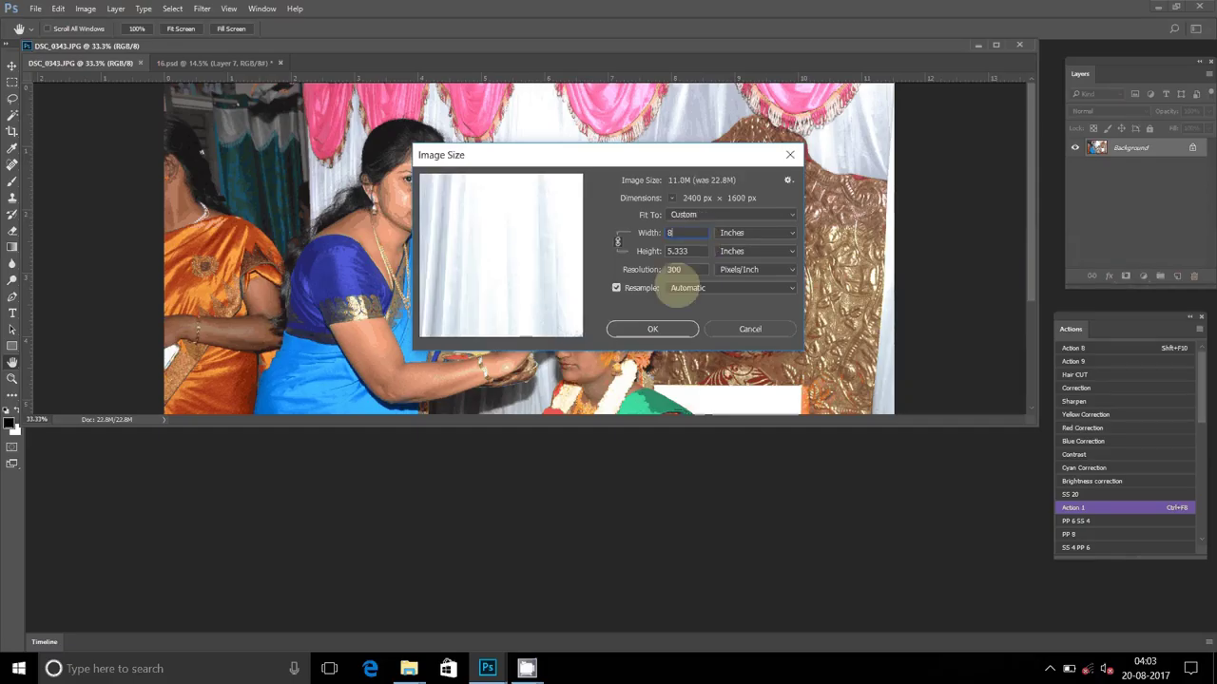
pyautogui.press('Return')
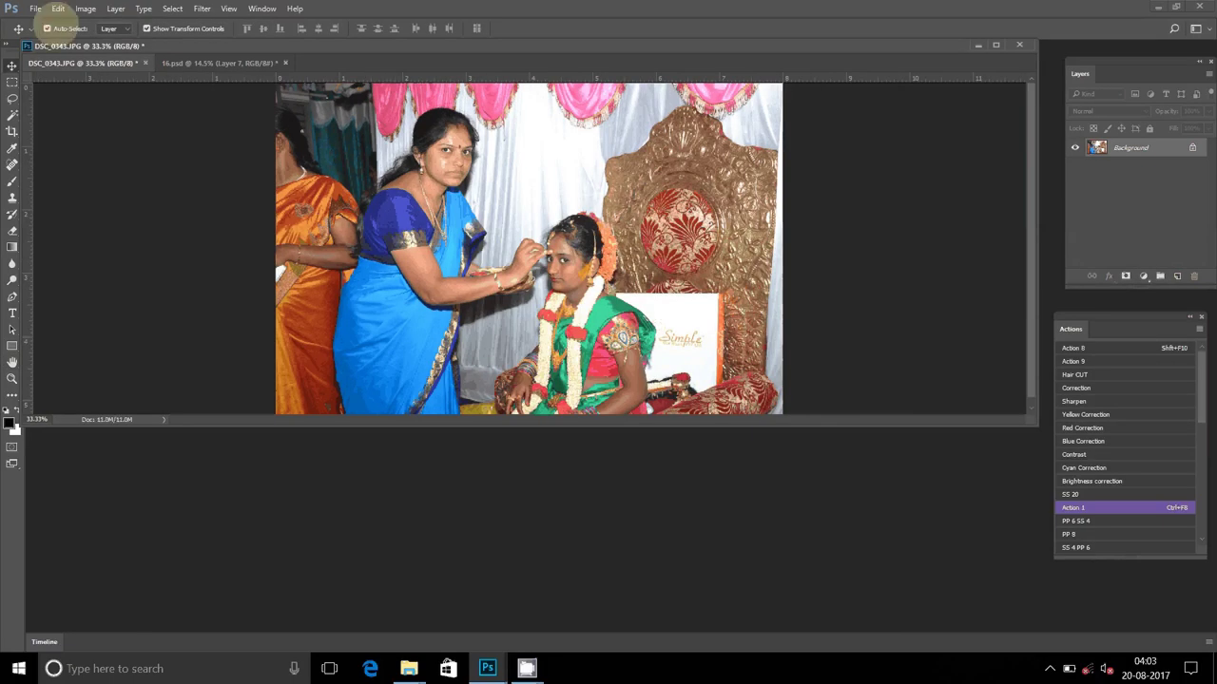
# Cut the whole DSC_0343 photo and close it without saving.
pyautogui.click(172, 8)
pyautogui.click(185, 26)
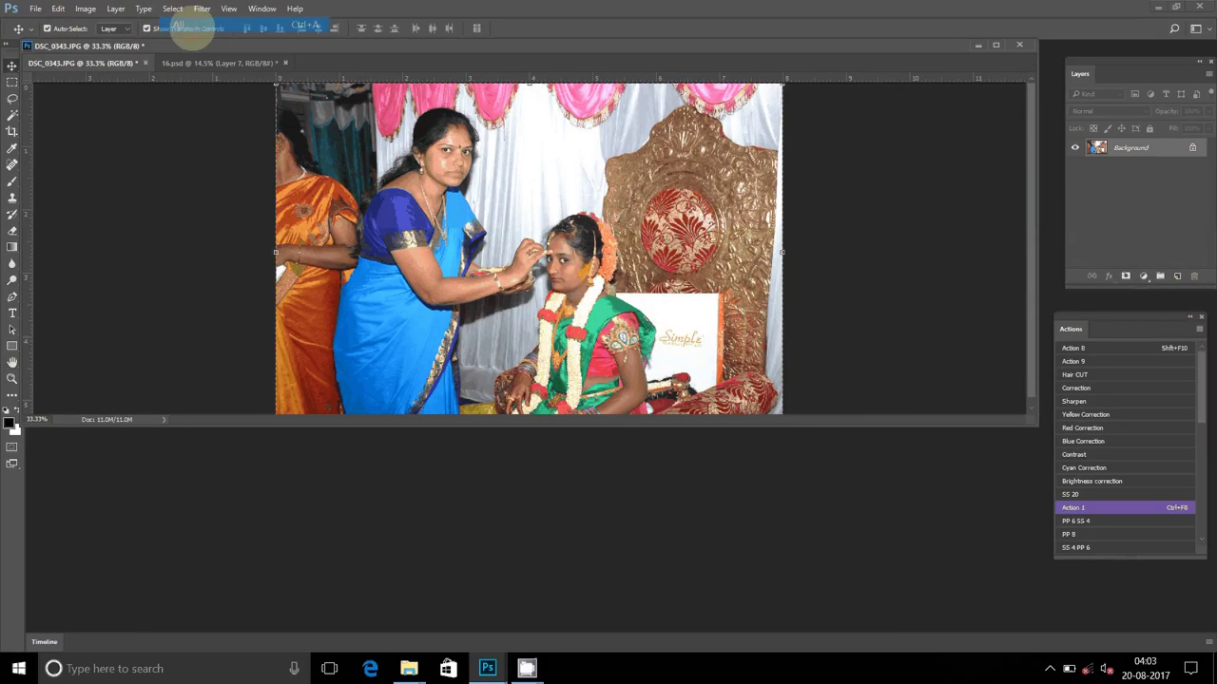
pyautogui.click(58, 9)
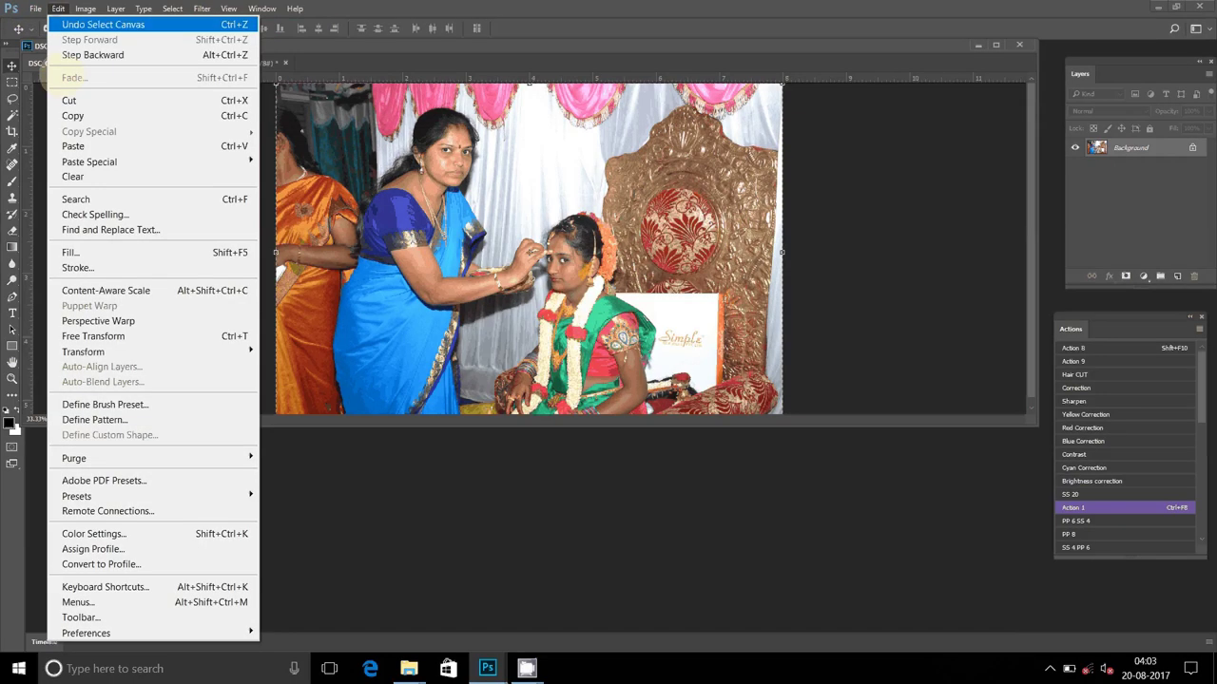
pyautogui.click(77, 101)
pyautogui.click(145, 63)
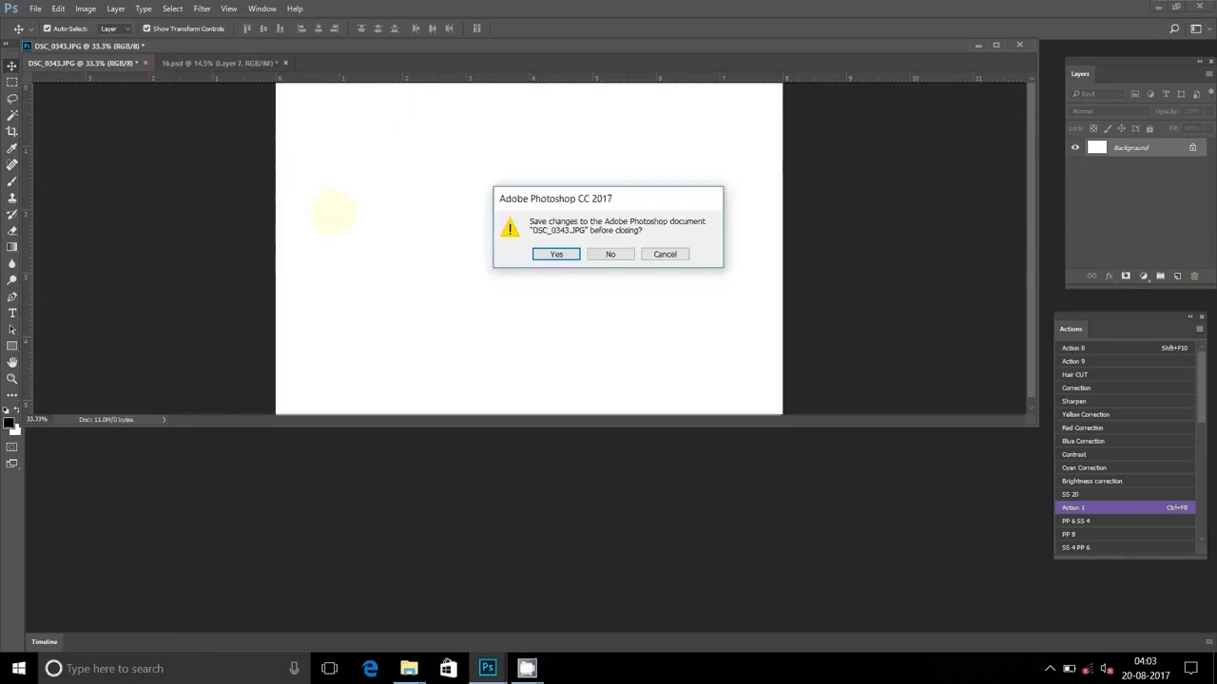
pyautogui.click(610, 253)
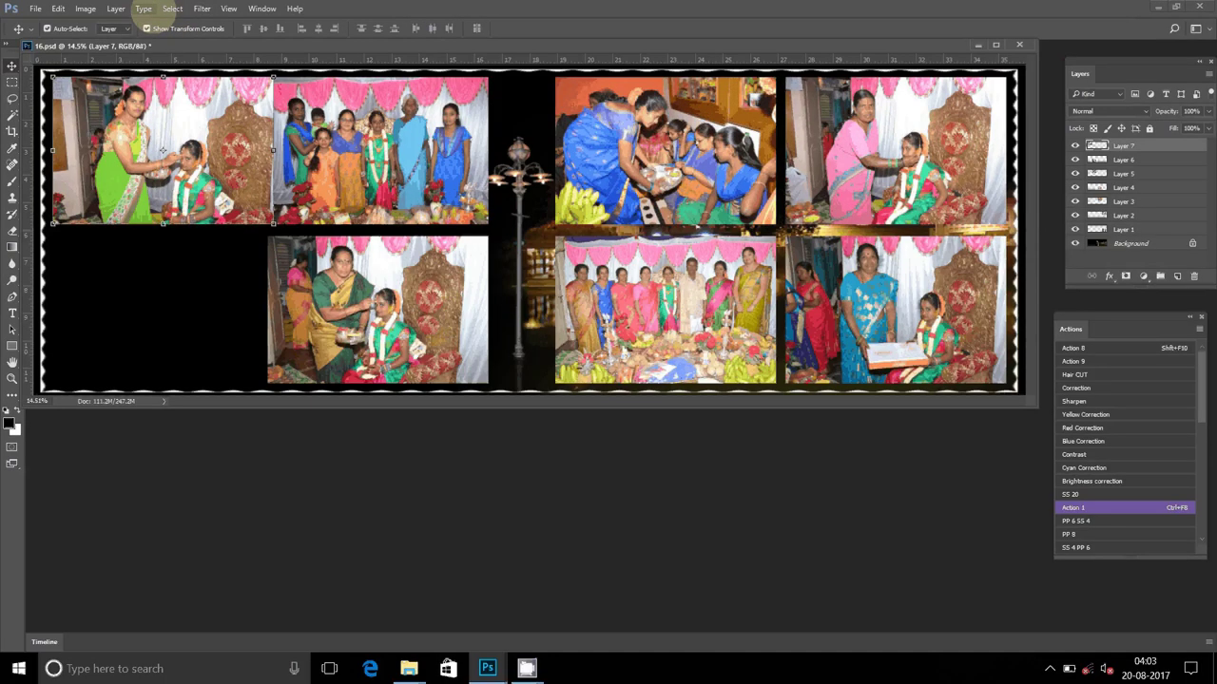
# Paste it into 16.psd as Layer 8, aligned in the bottom-left slot.
pyautogui.click(58, 9)
pyautogui.click(73, 146)
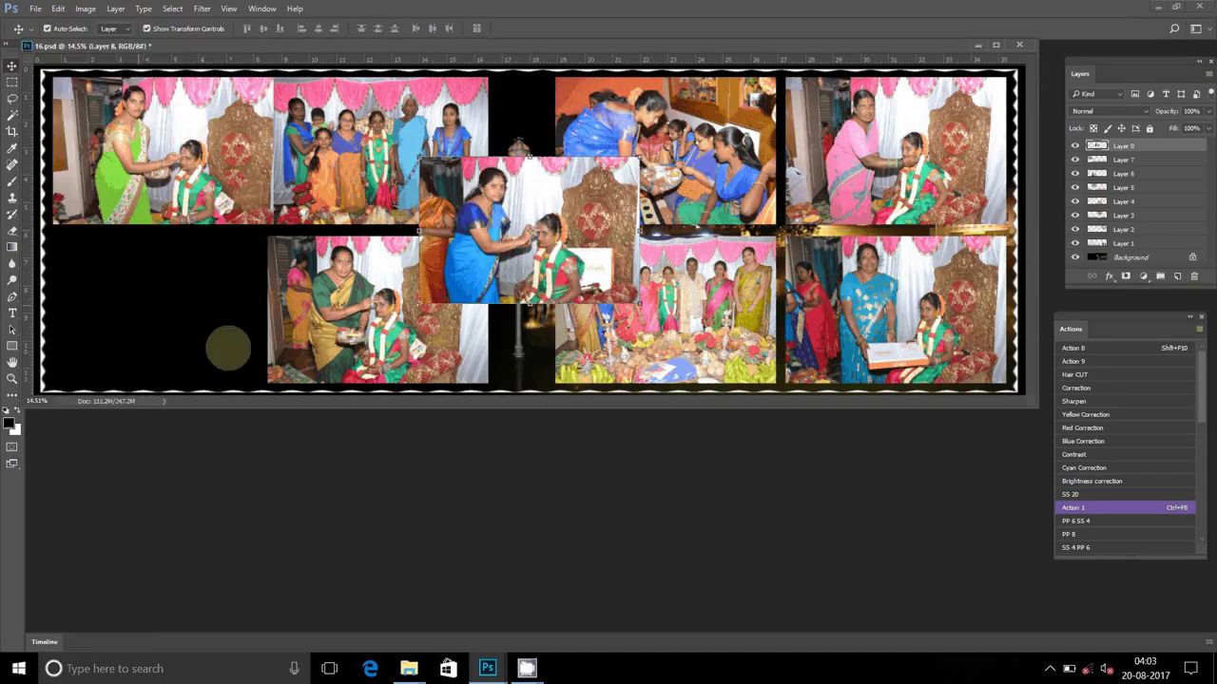
pyautogui.moveTo(580, 197); pyautogui.dragTo(207, 276)
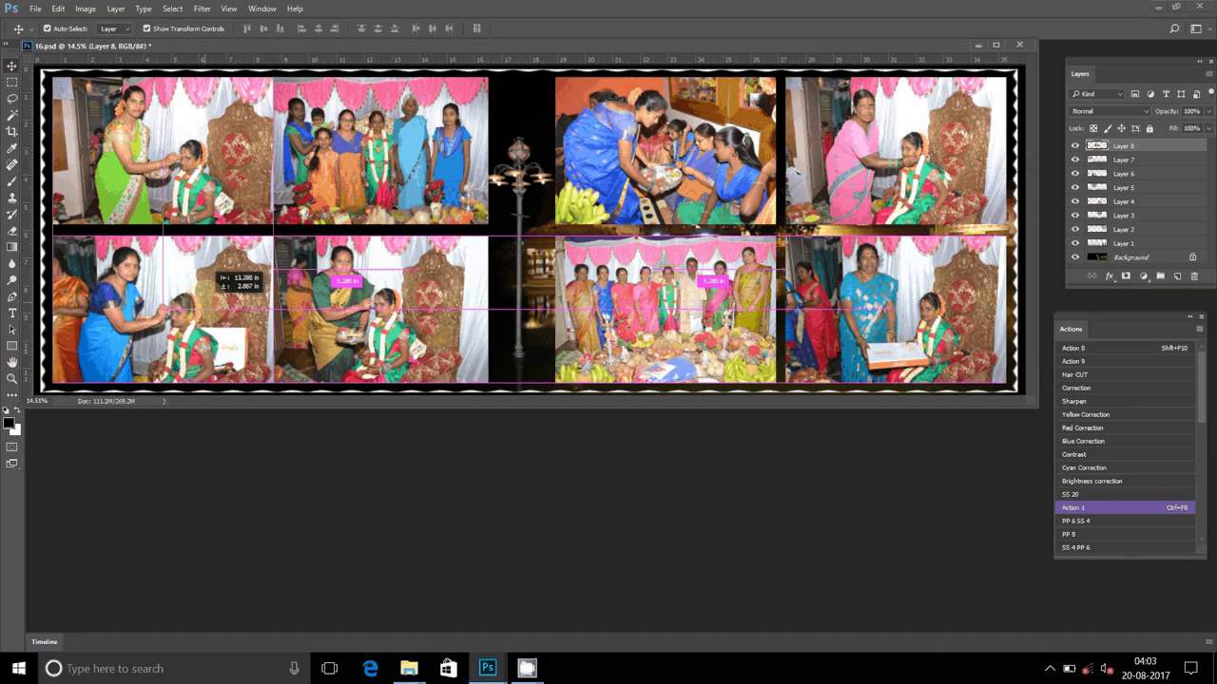
pyautogui.moveTo(211, 274); pyautogui.dragTo(211, 275)
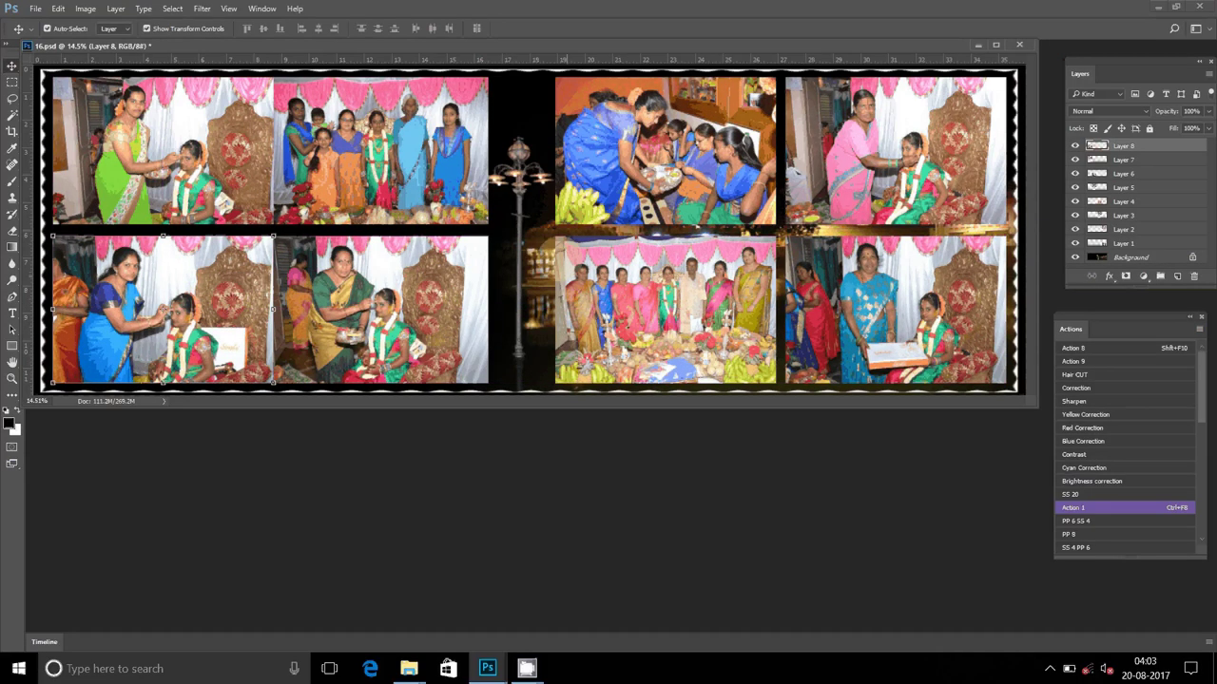
# Hide the background and merge all visible photo layers into one.
pyautogui.click(1075, 256)
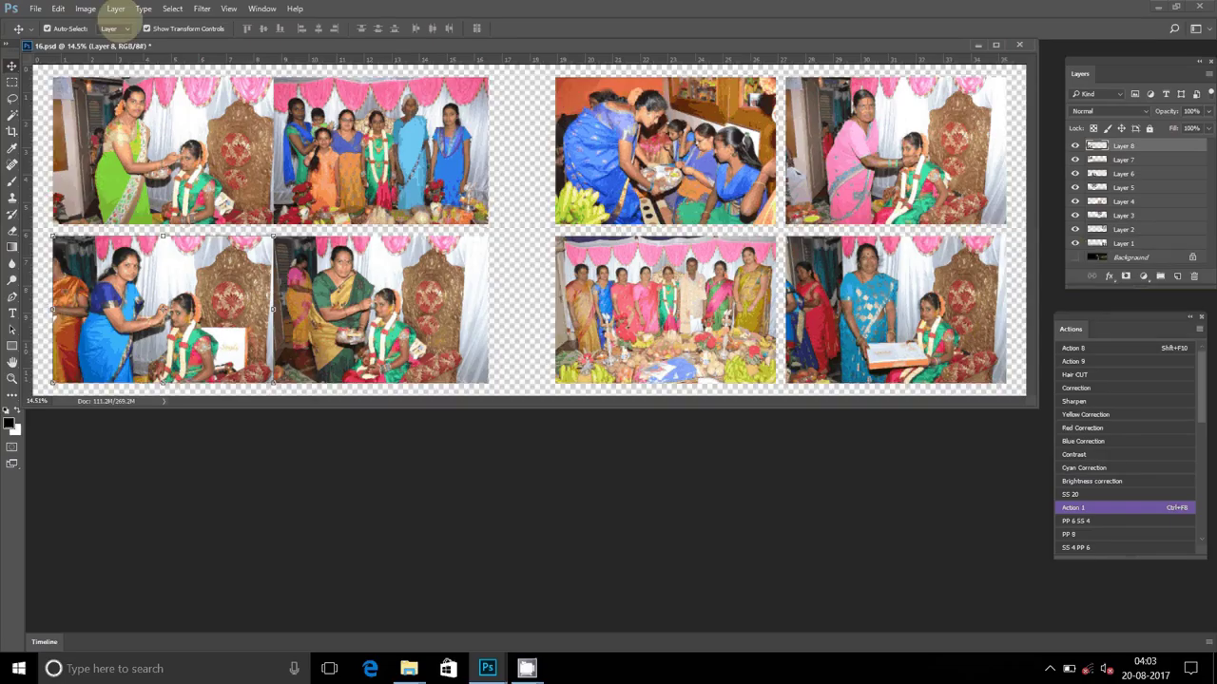
pyautogui.click(118, 9)
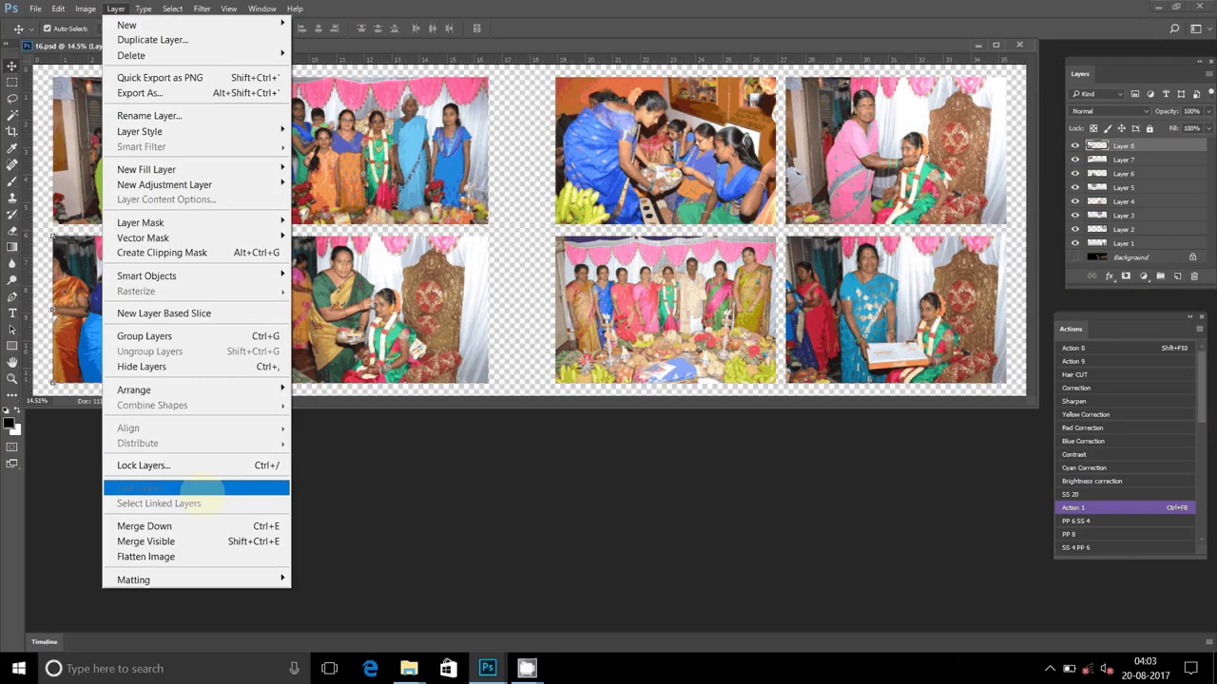
pyautogui.click(204, 487)
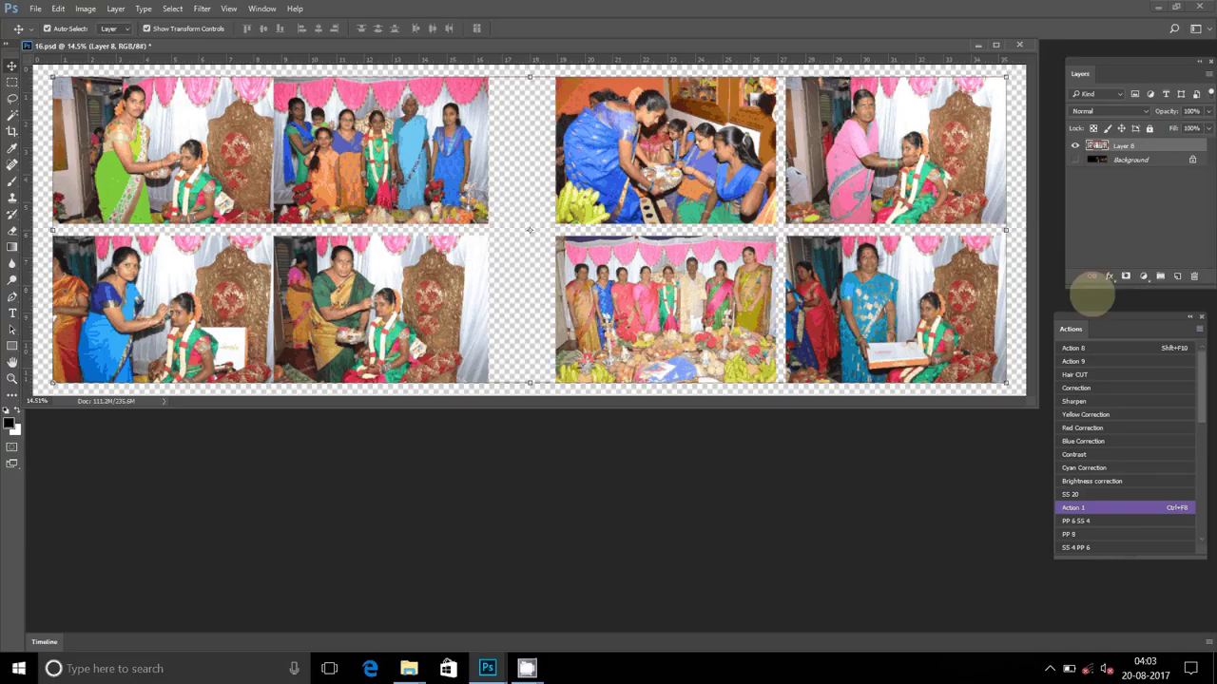
# Add a 22 px Orange, Yellow gradient stroke to the photos and show the background again.
pyautogui.click(1108, 275)
pyautogui.click(1081, 328)
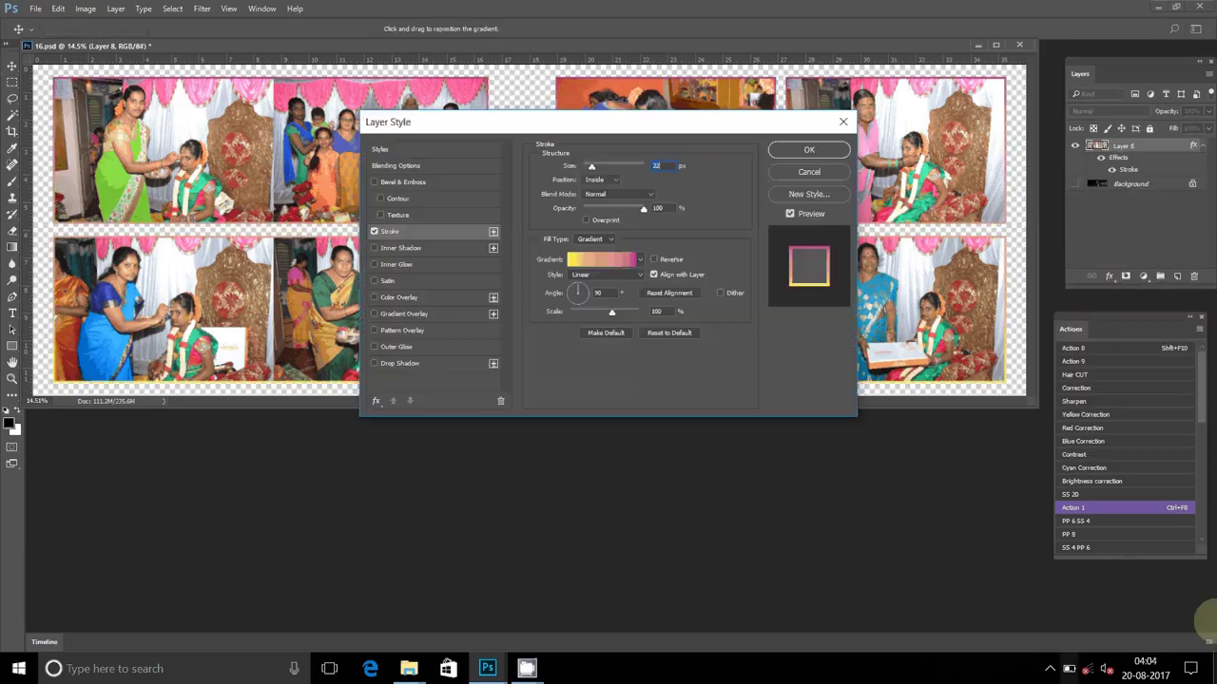
pyautogui.click(599, 259)
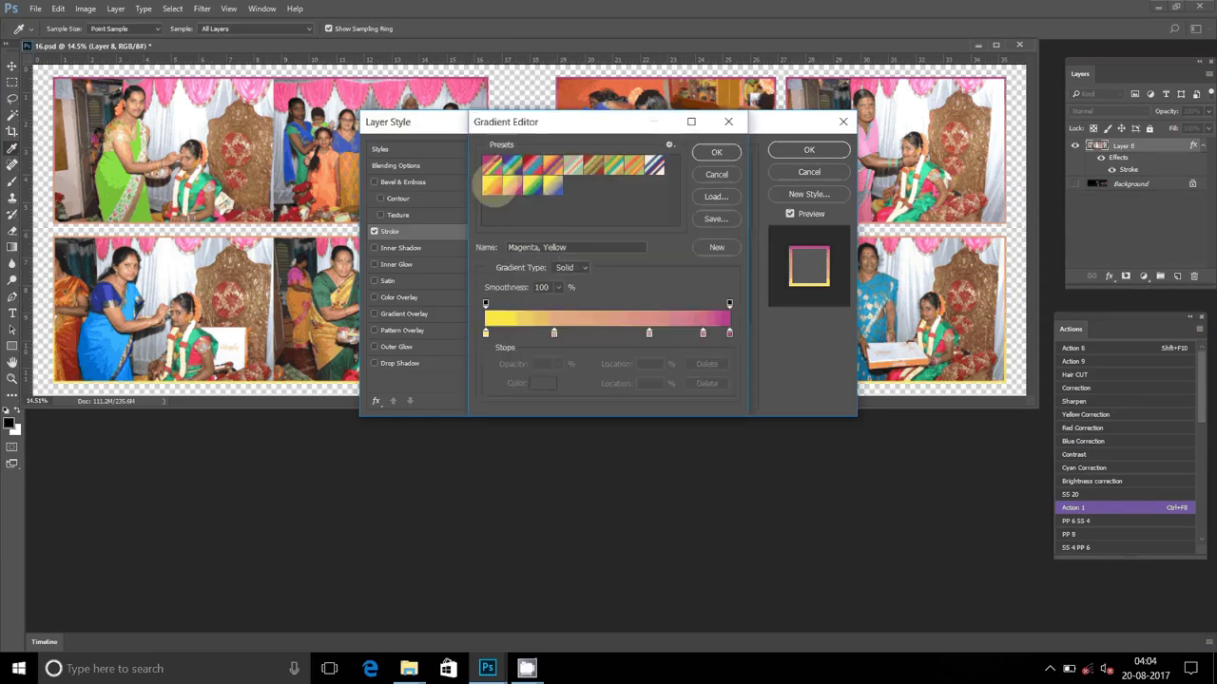
pyautogui.click(492, 186)
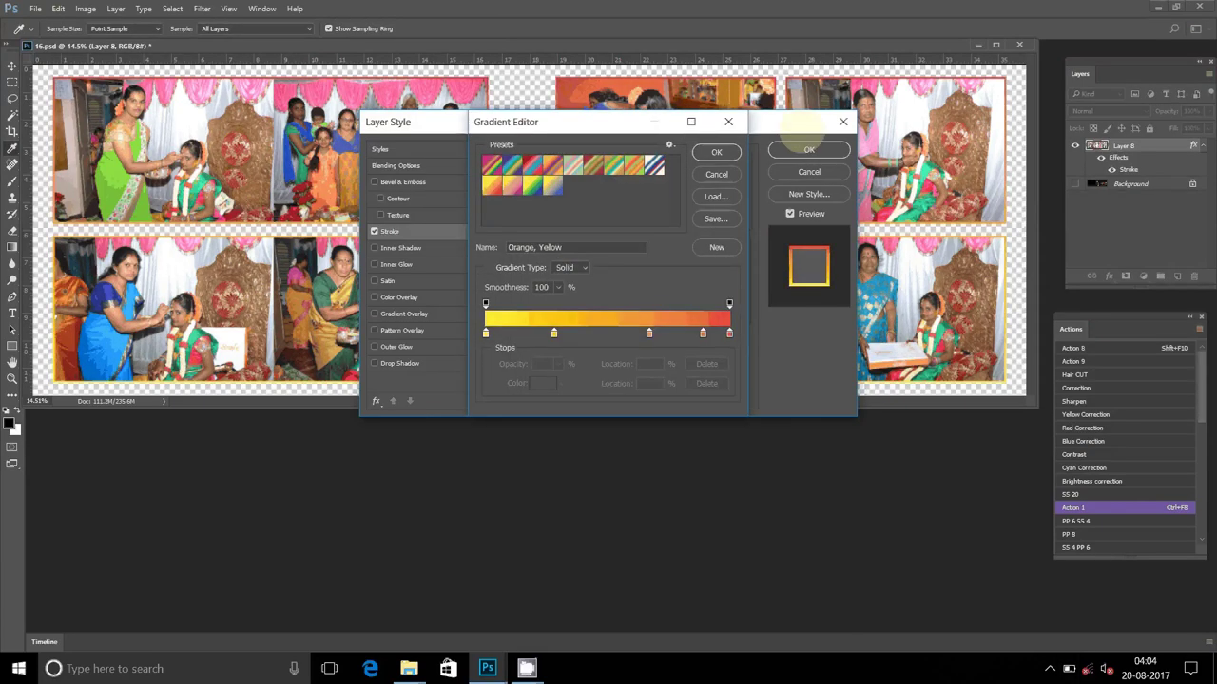
pyautogui.press('Return')
pyautogui.click(834, 152)
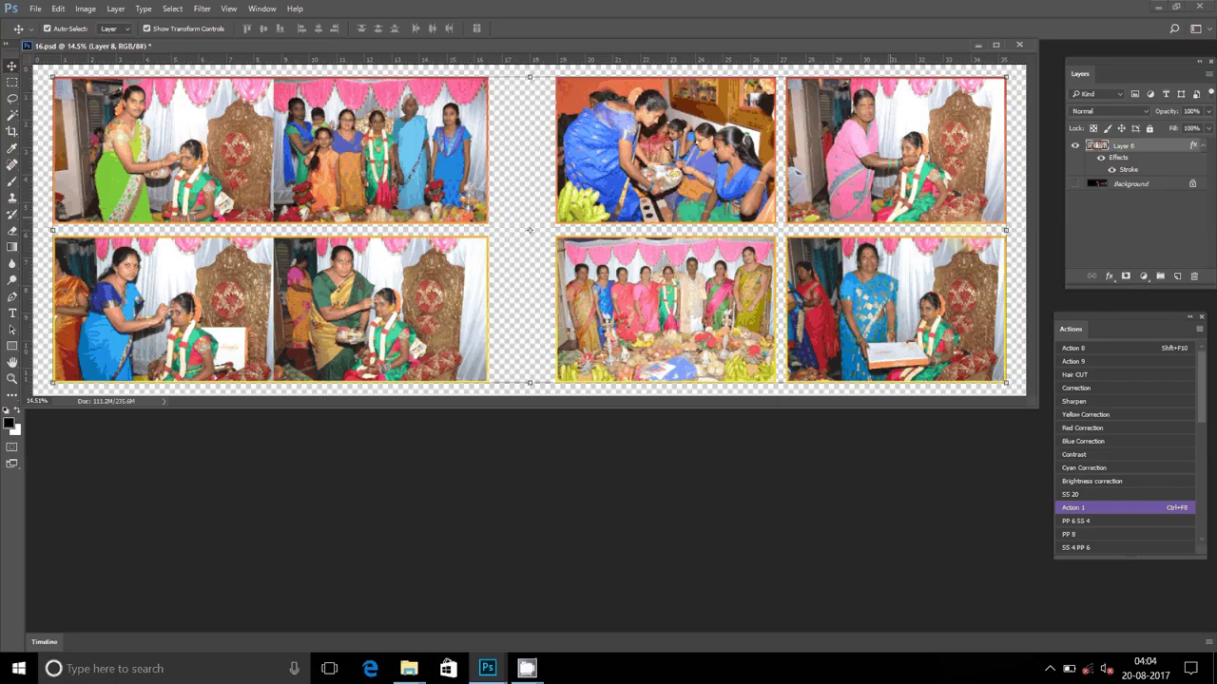
pyautogui.click(1075, 183)
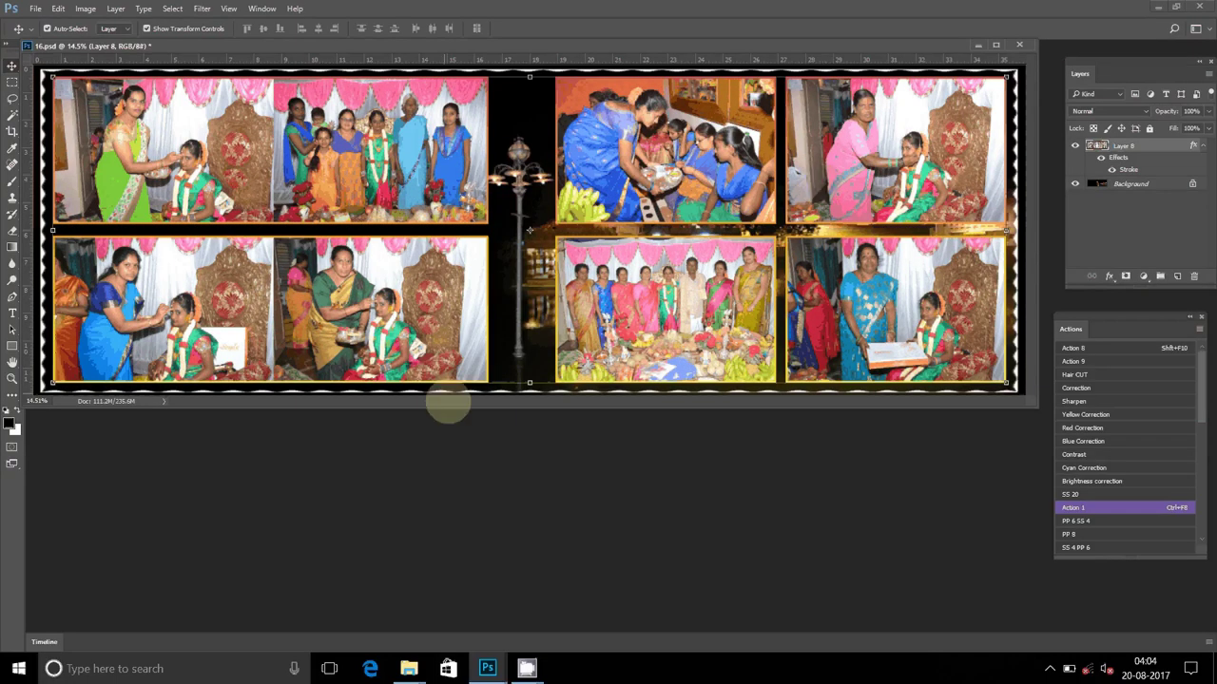
# Merge all visible layers and start a Save As into the D:\A2 folder.
pyautogui.hotkey('alt', 'l')
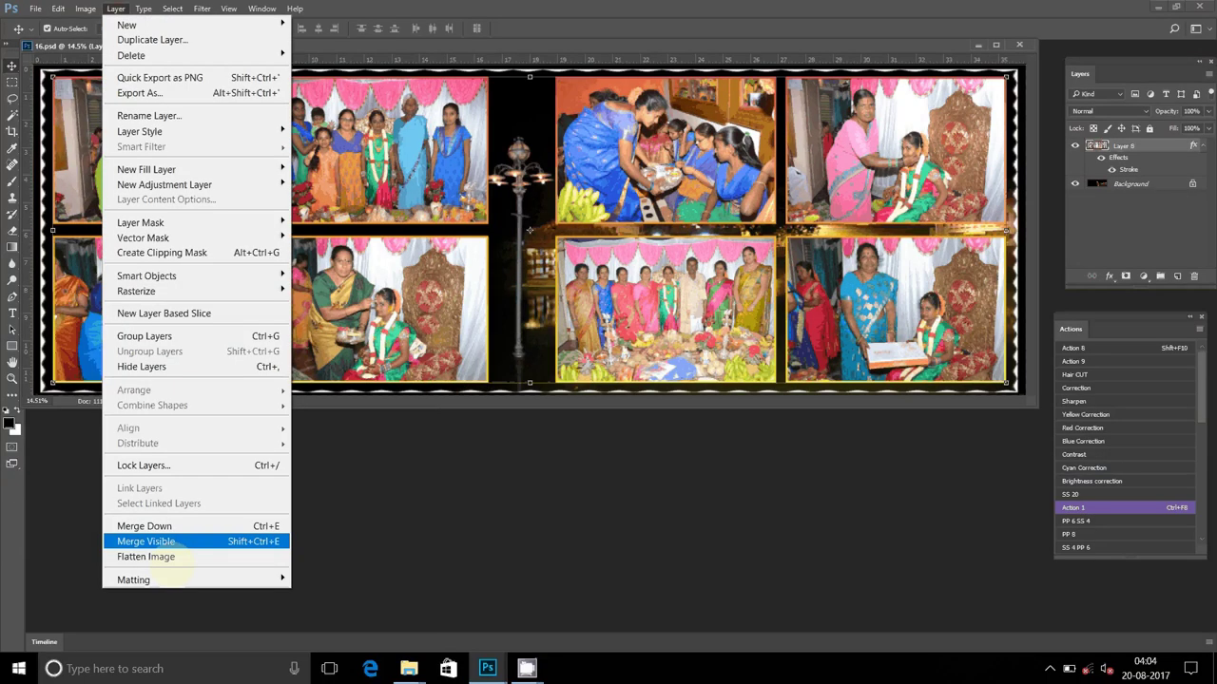
pyautogui.click(163, 541)
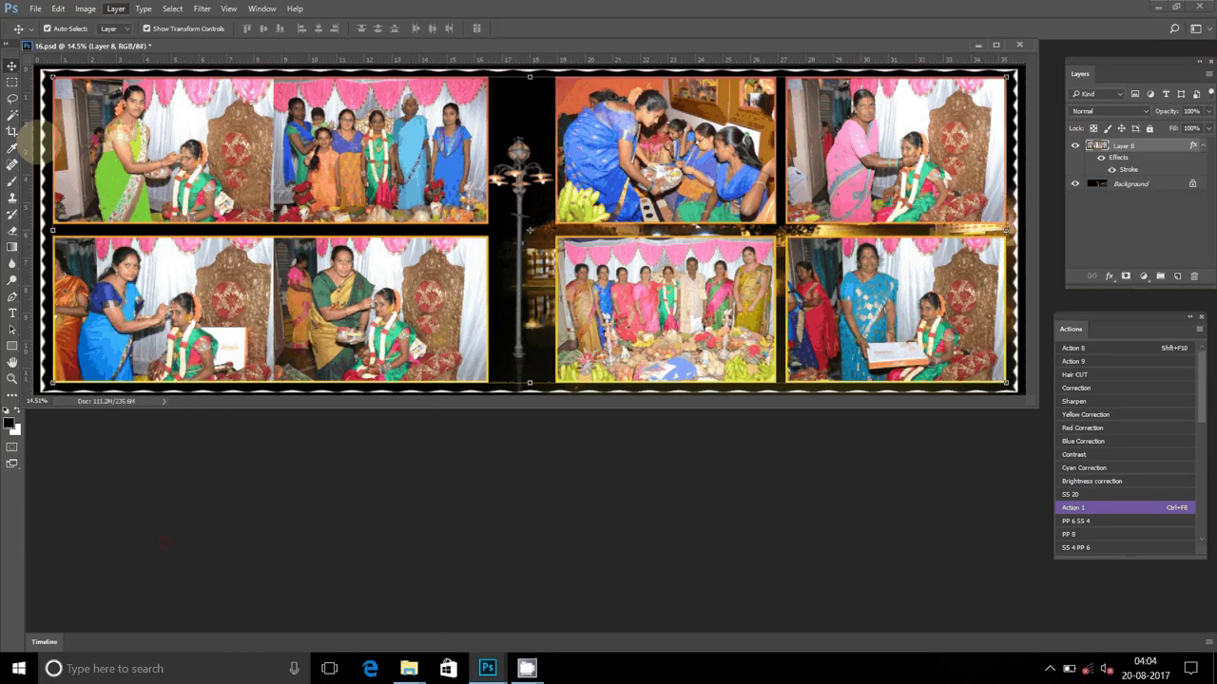
pyautogui.hotkey('alt', 'f')
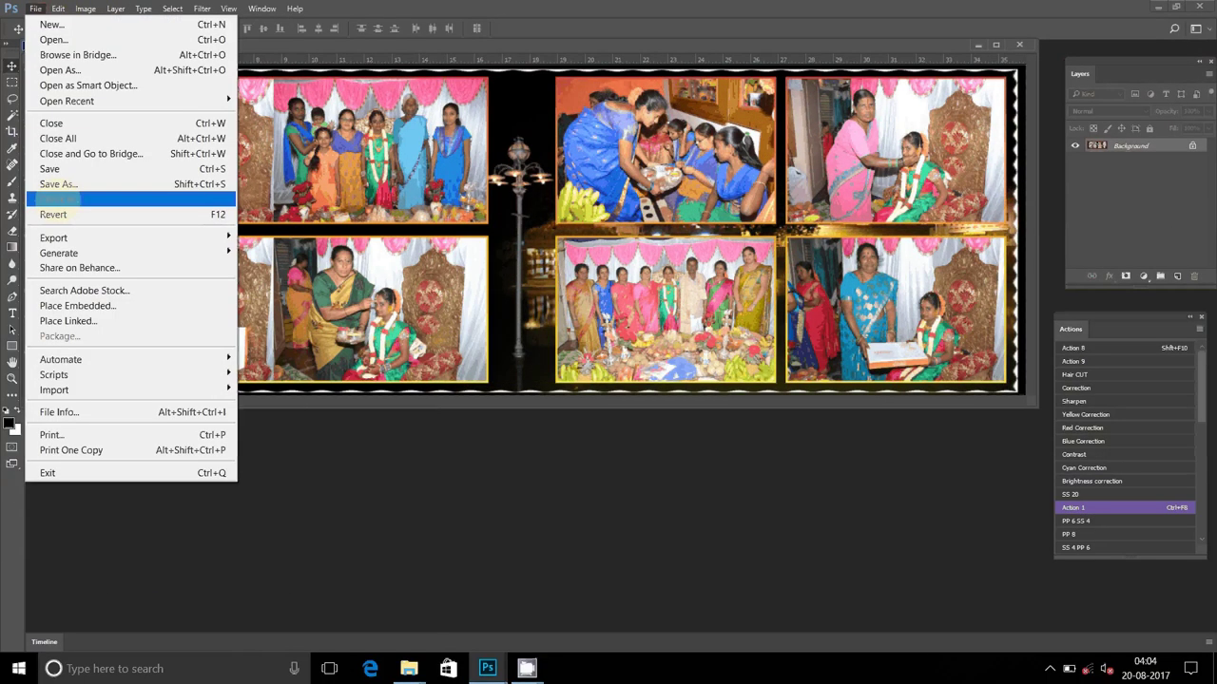
pyautogui.click(57, 183)
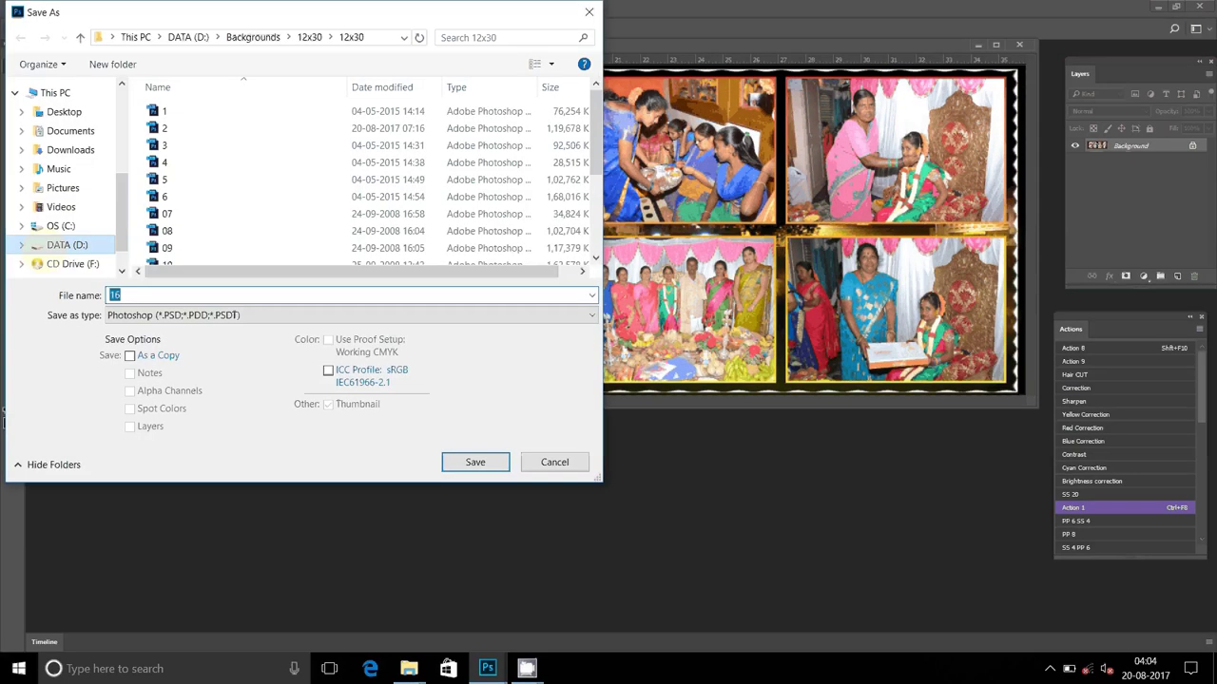
pyautogui.click(67, 244)
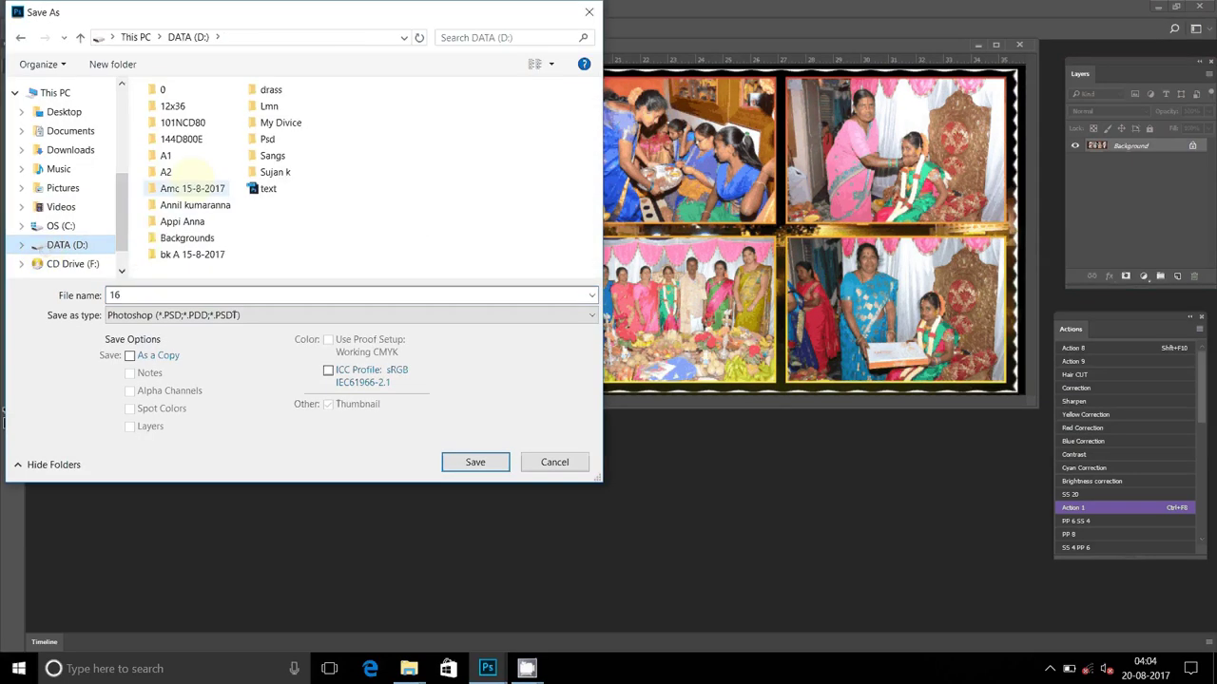
pyautogui.doubleClick(167, 172)
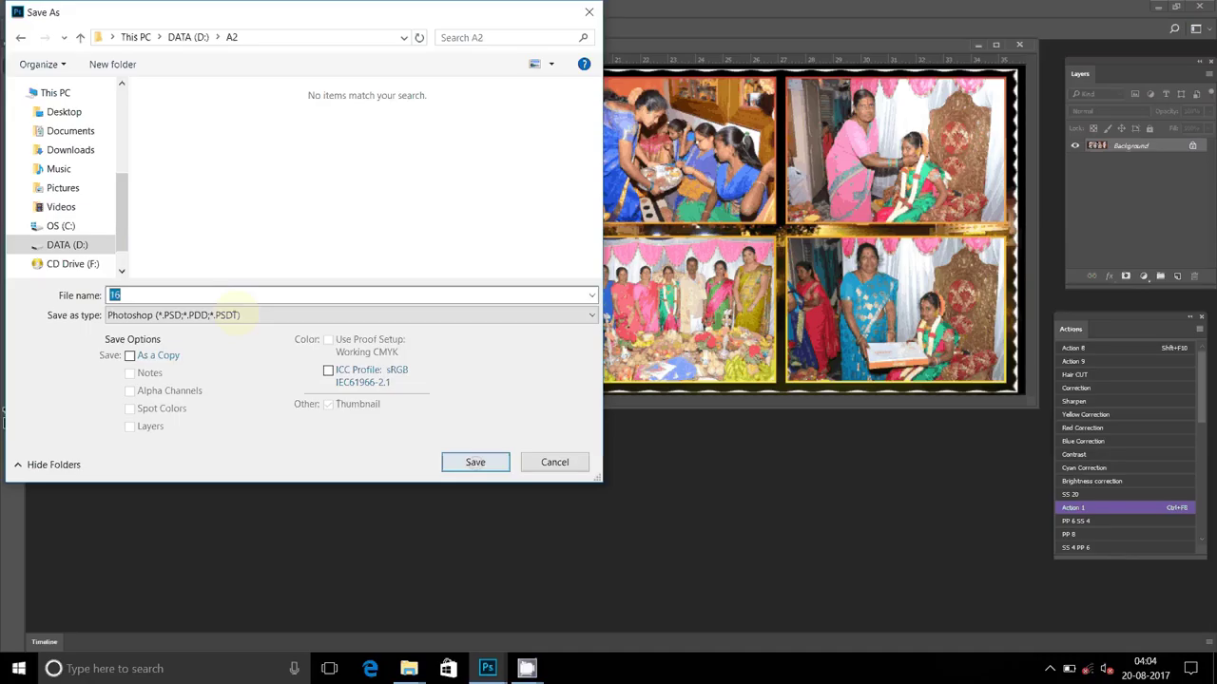
# Save the page as JPEG 16.jpg at maximum quality 10, then close it.
pyautogui.click(171, 314)
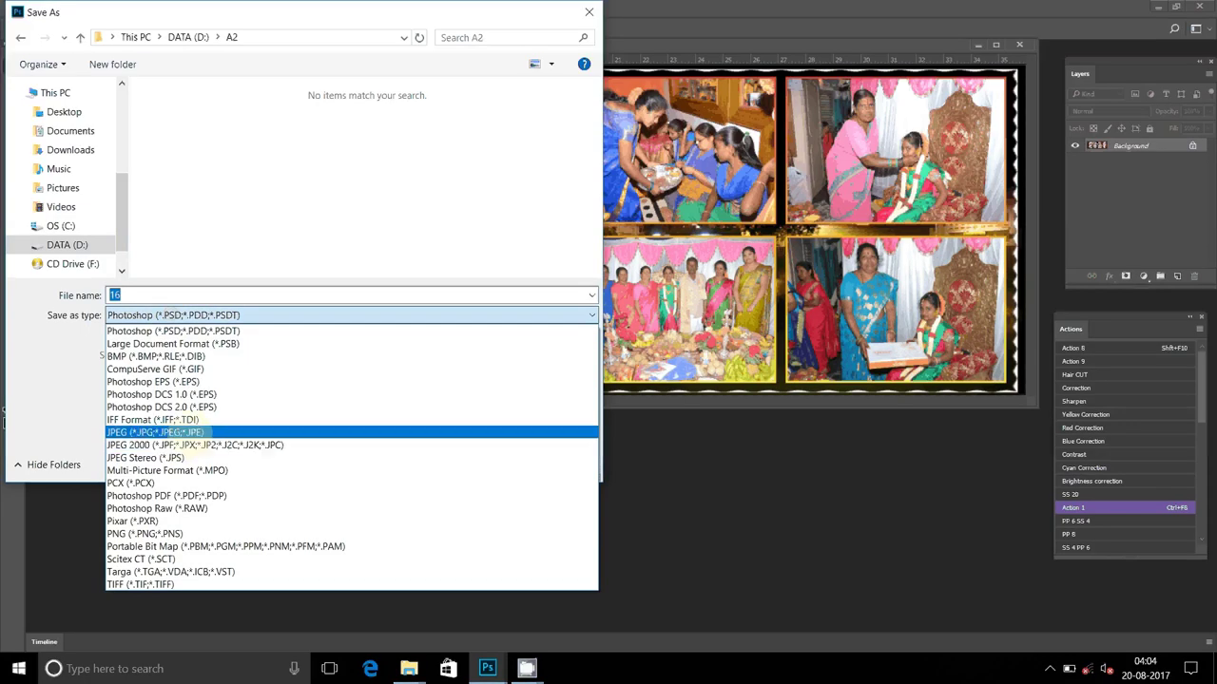
pyautogui.click(190, 432)
pyautogui.click(166, 295)
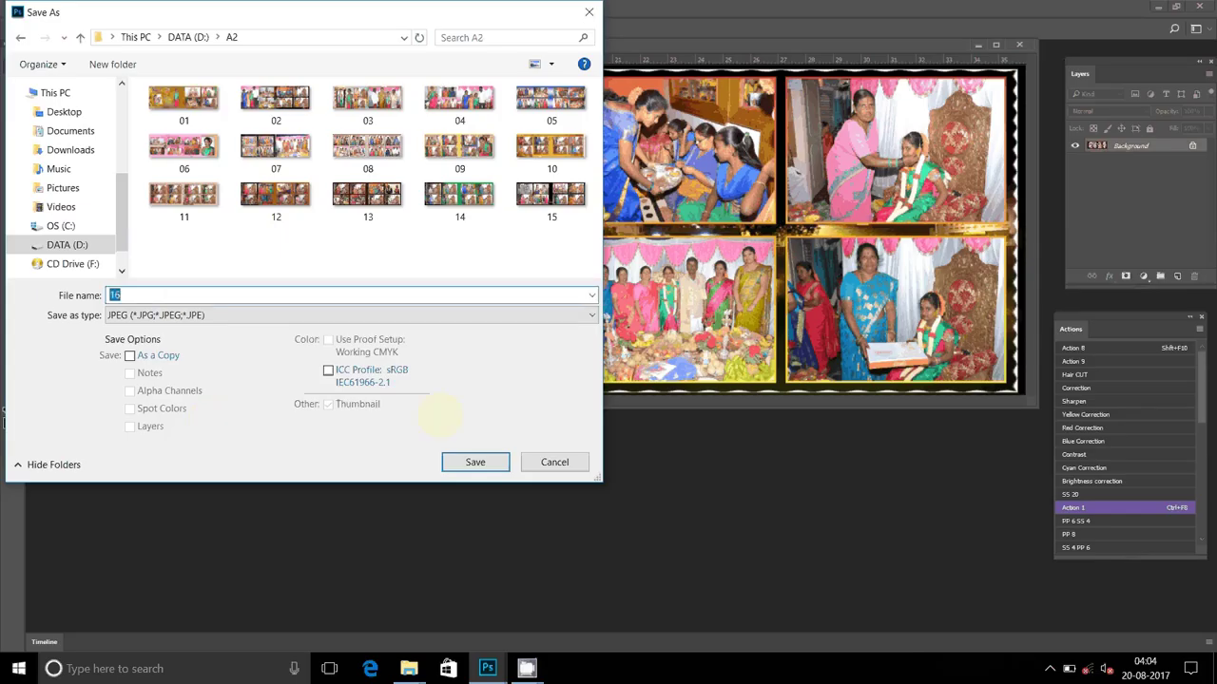
pyautogui.click(462, 462)
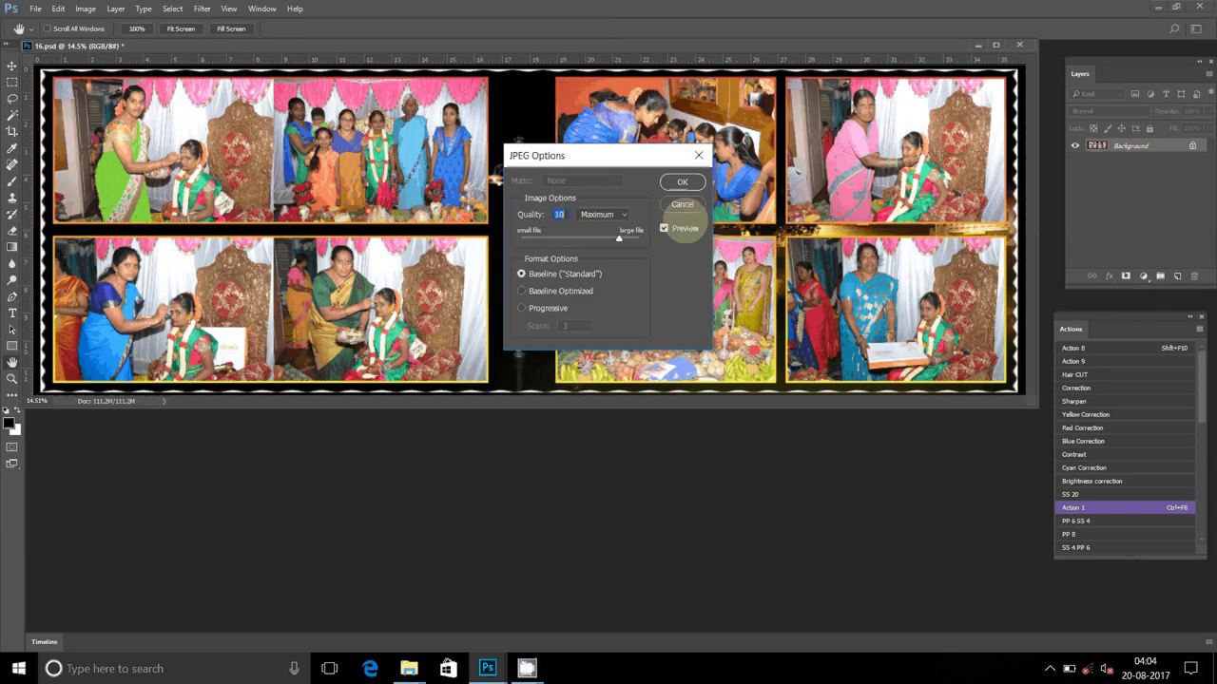
pyautogui.click(682, 182)
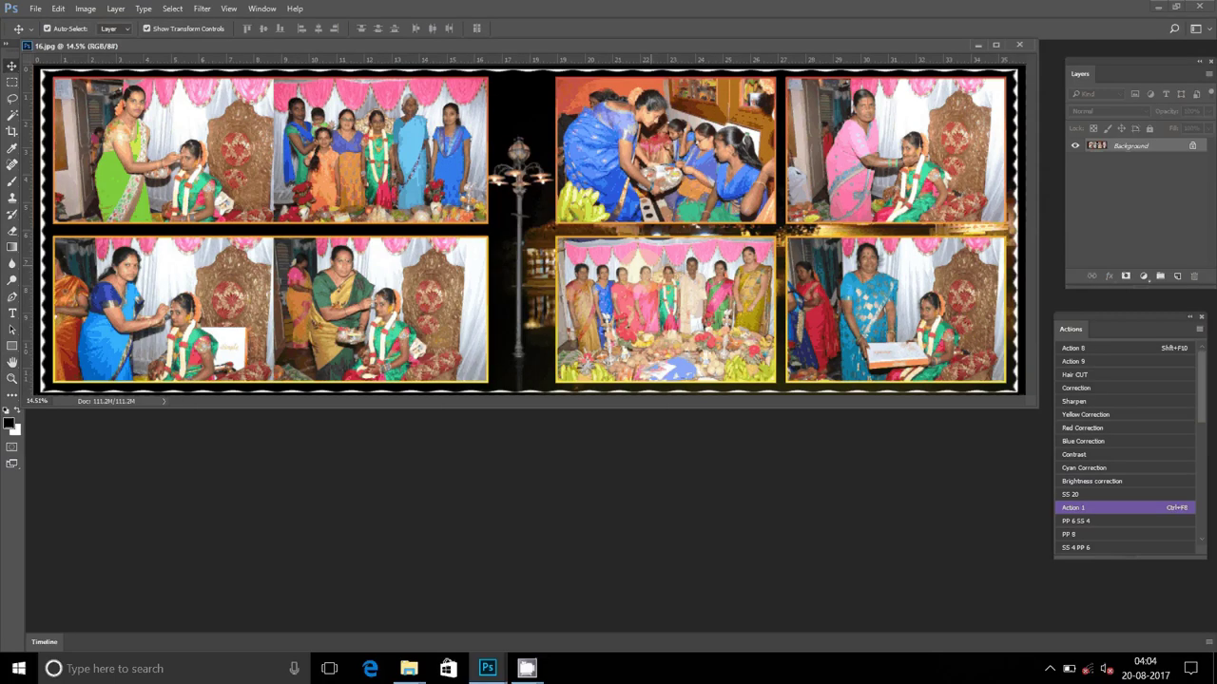
pyautogui.click(1019, 43)
pyautogui.moveTo(409, 668)
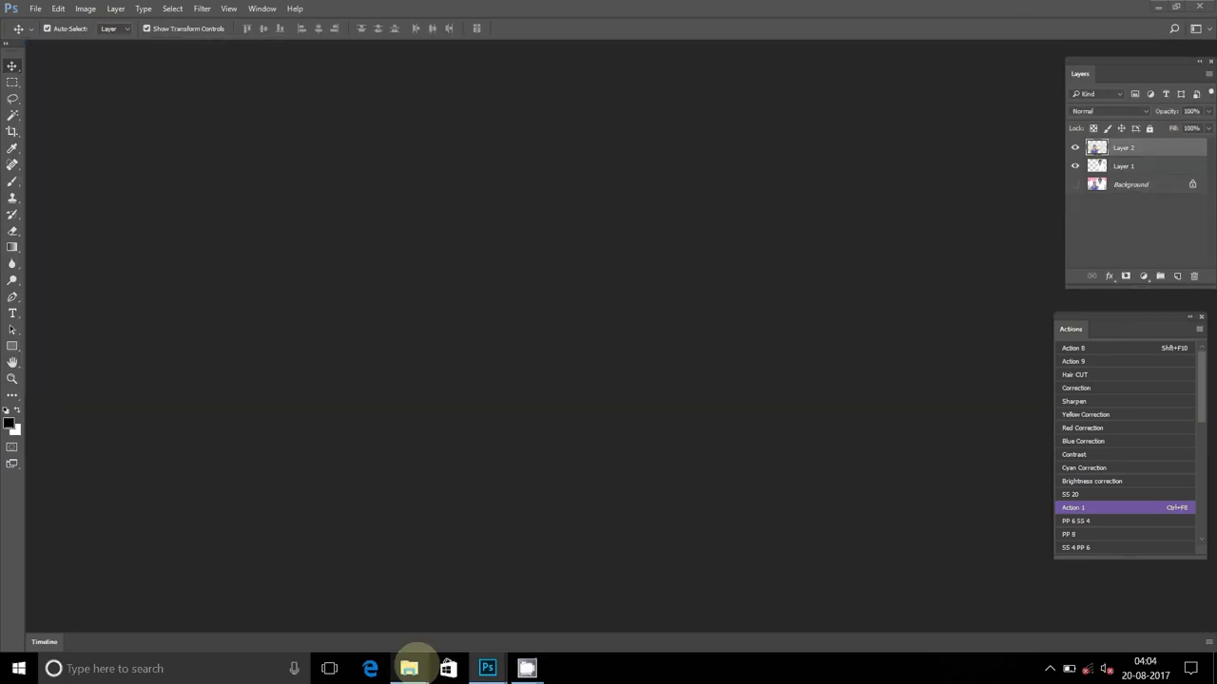